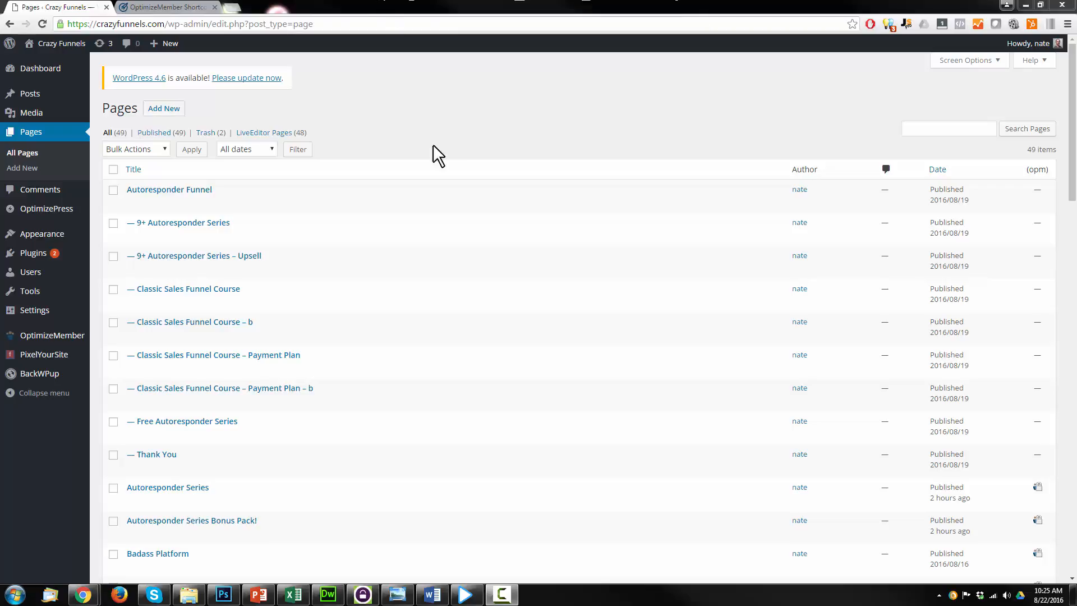
Open the Join page from the pages list in the Live Editor
scroll(412, 140, "down", 3)
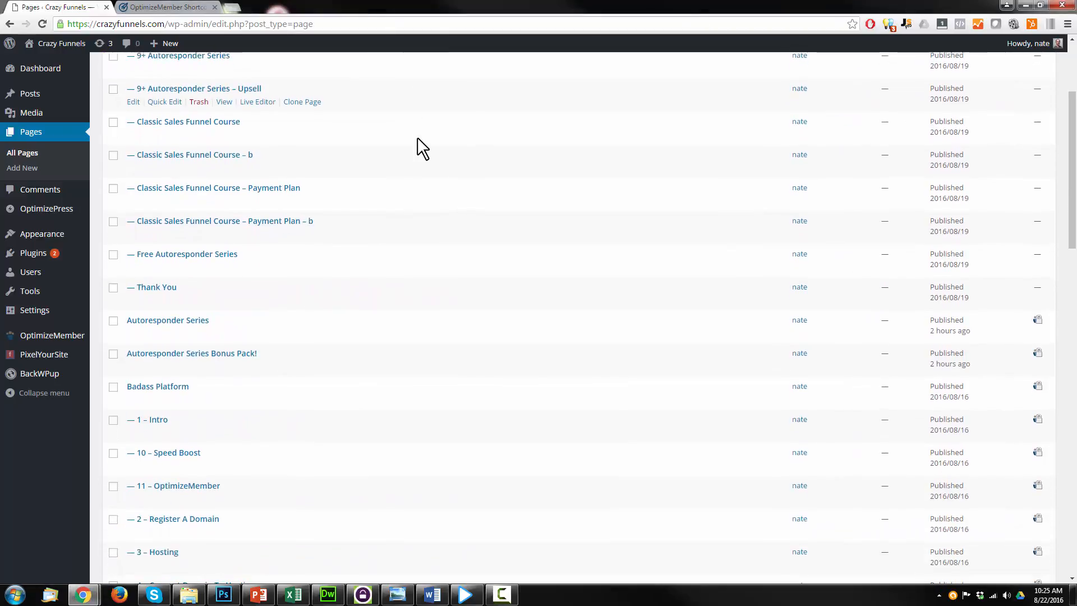
scroll(538, 294, "down", 5)
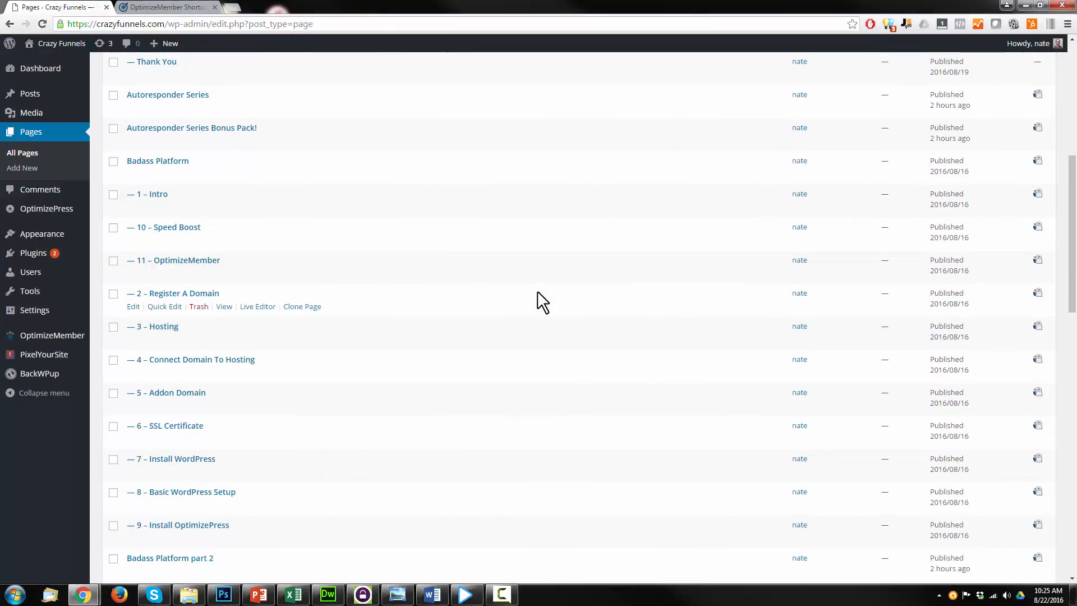
scroll(537, 292, "down", 8)
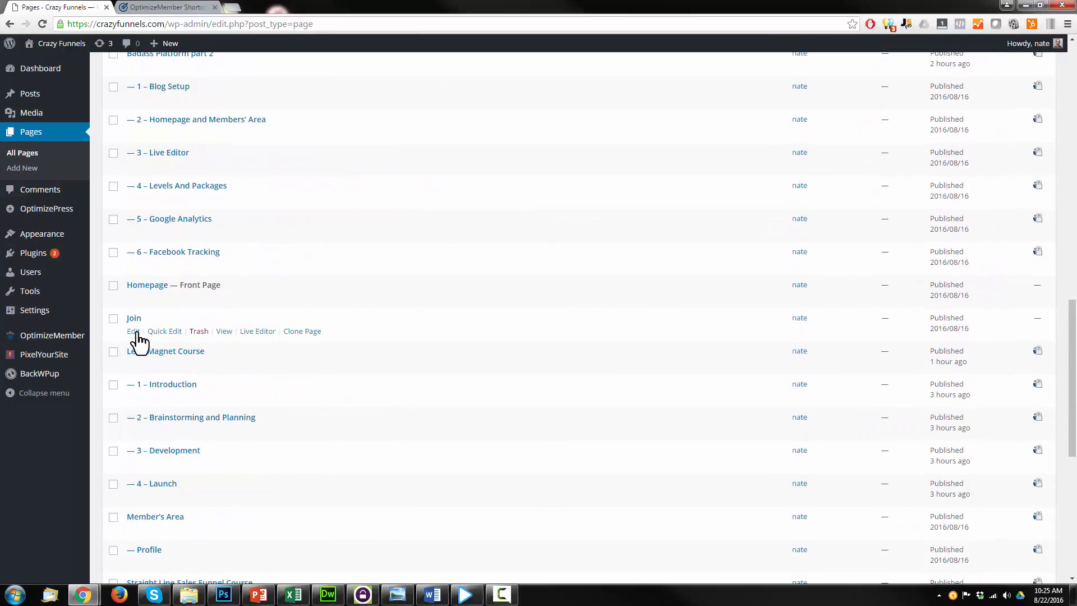
left_click(264, 332)
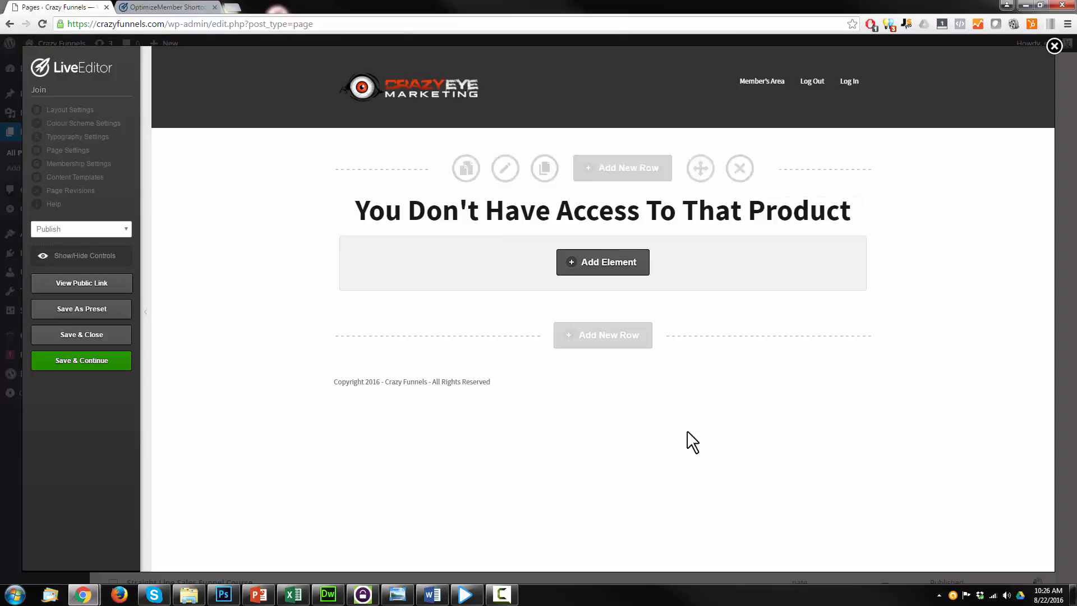
Switch to the OptimizeMember Shortcodes Library article and examine the shortcodes that display member details and the profile link
left_click(168, 7)
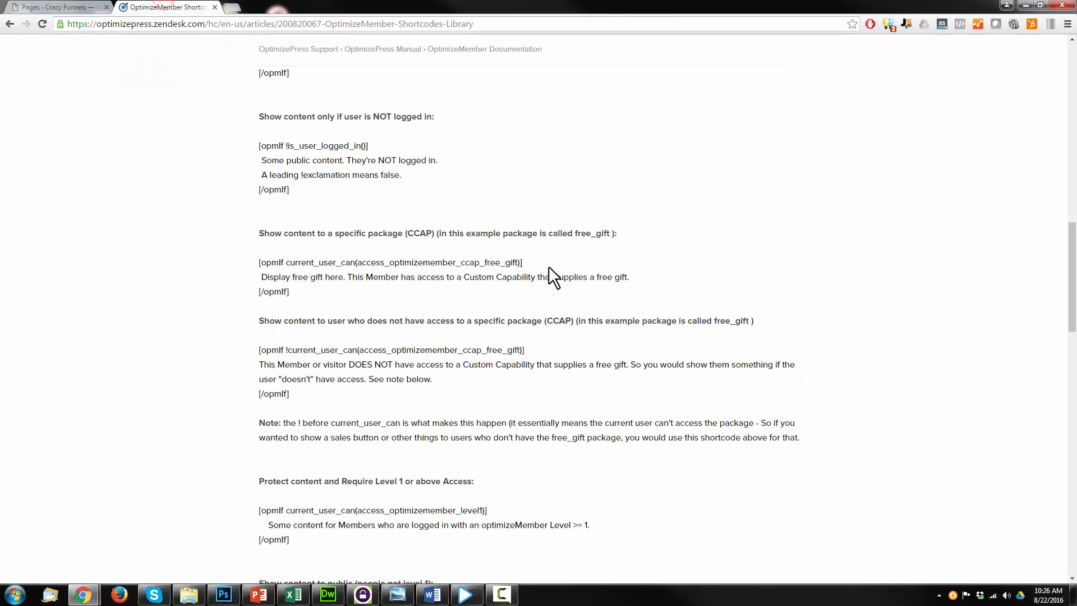
scroll(554, 278, "up", 13)
scroll(359, 289, "down", 2)
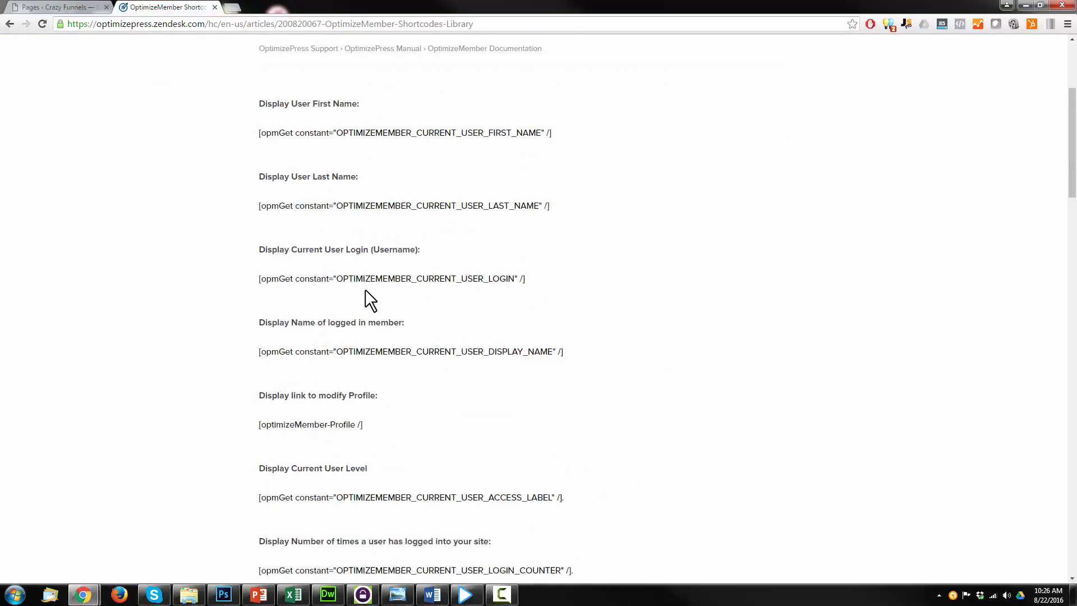
scroll(365, 290, "down", 12)
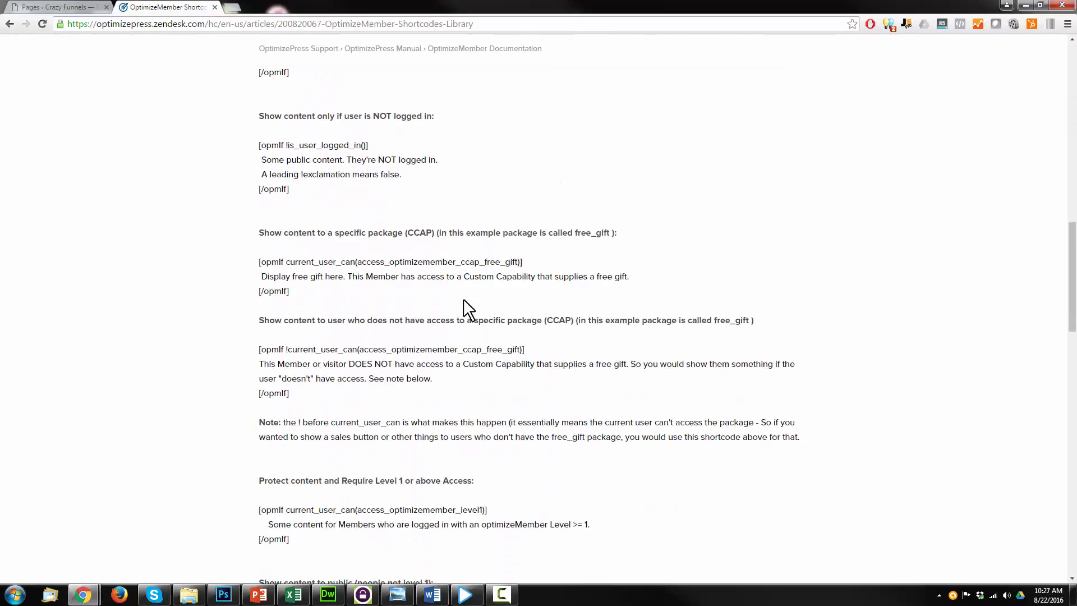
scroll(732, 416, "up", 8)
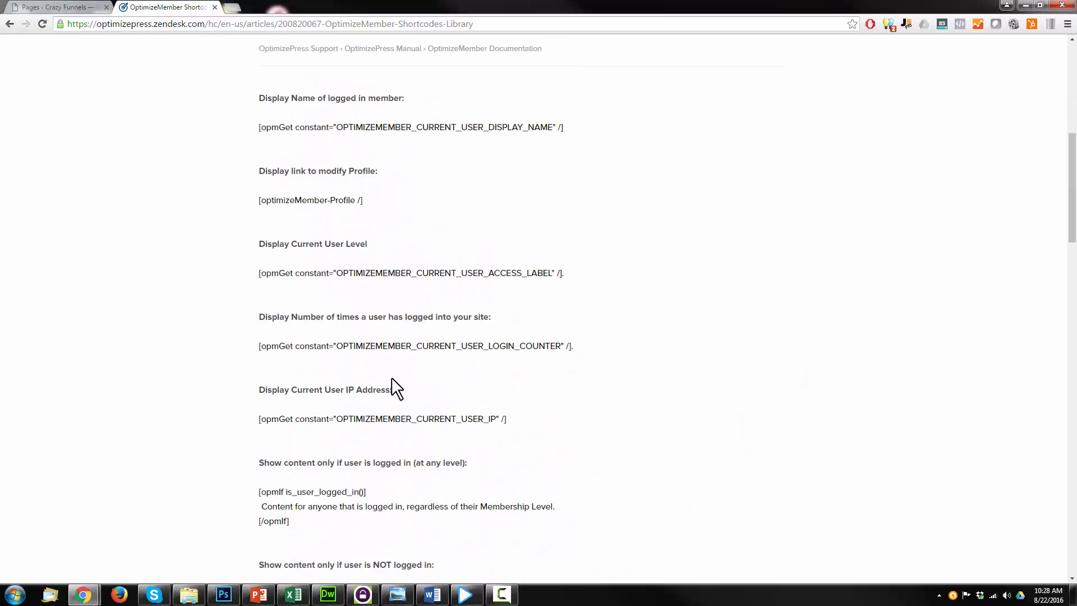
scroll(403, 337, "up", 2)
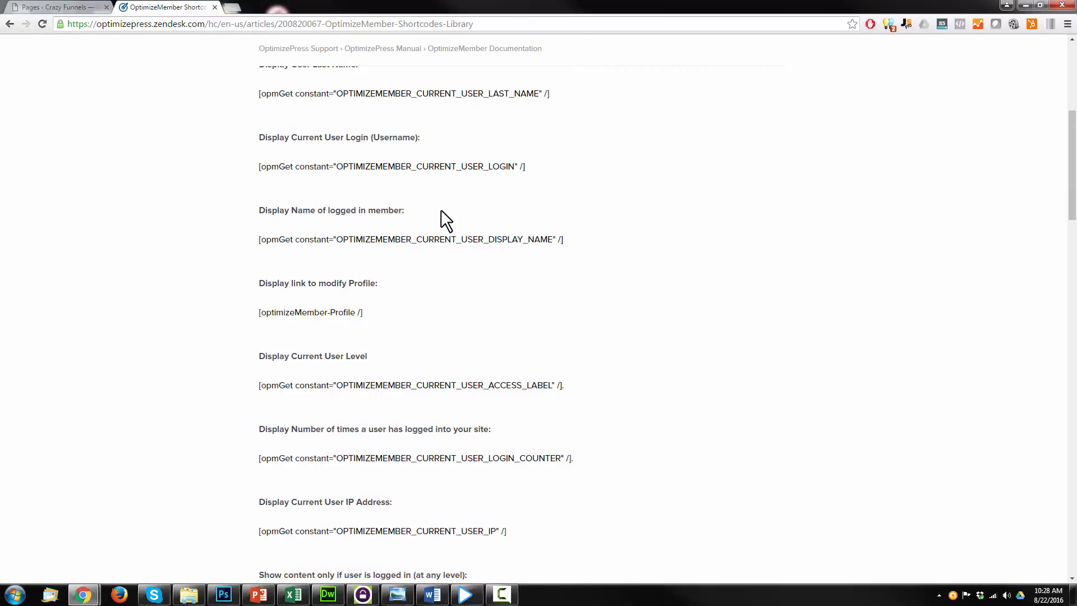
left_click_drag(405, 210, 228, 214)
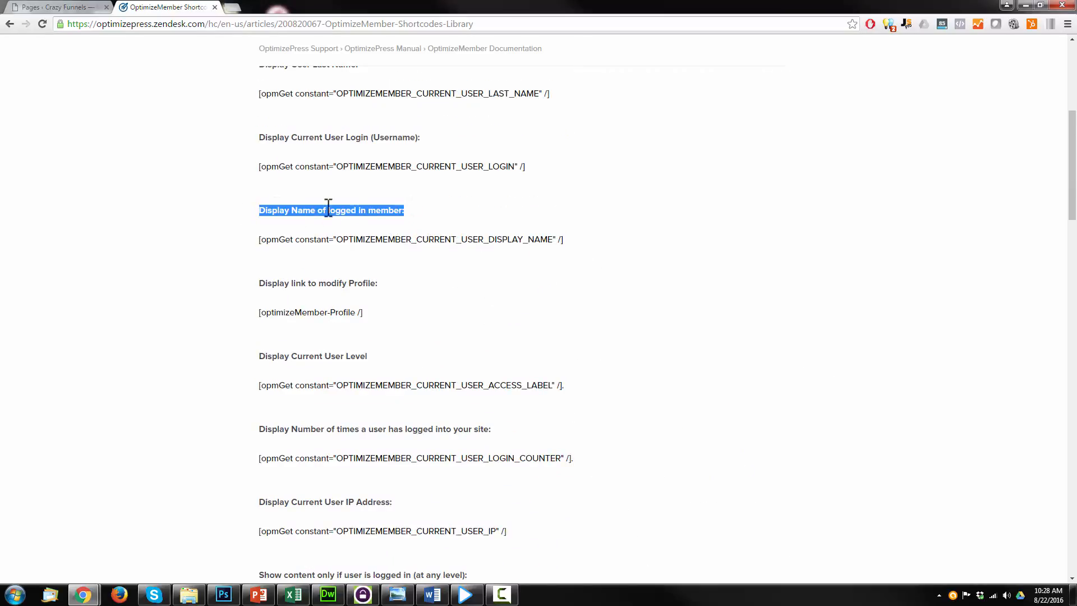
left_click_drag(397, 303, 287, 299)
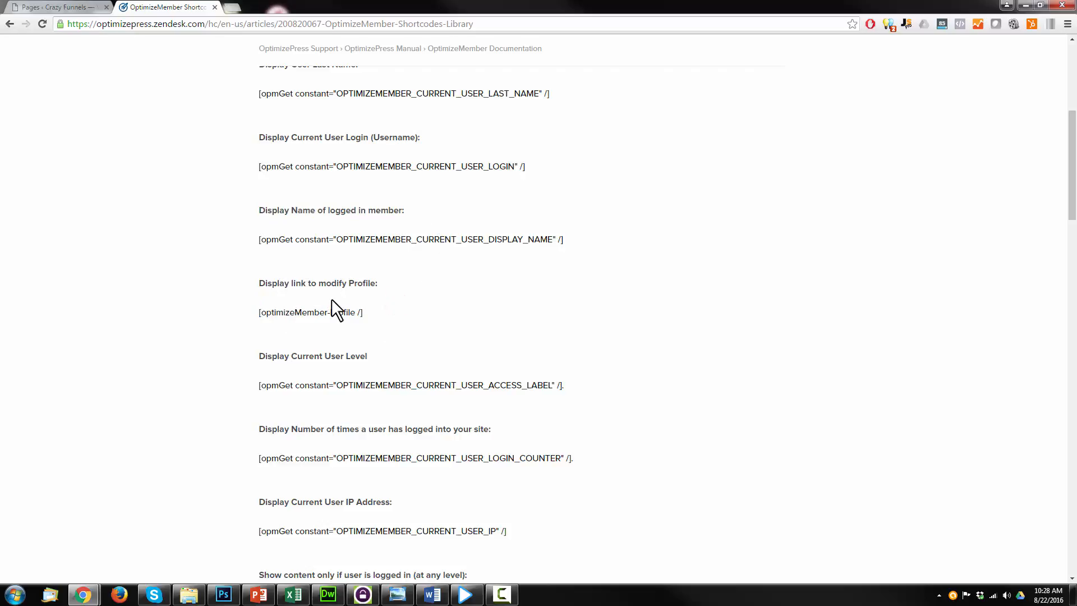
left_click_drag(378, 283, 342, 283)
Read the shortcodes that show content by user level, login status and specific package (CCAP)
scroll(375, 304, "down", 1)
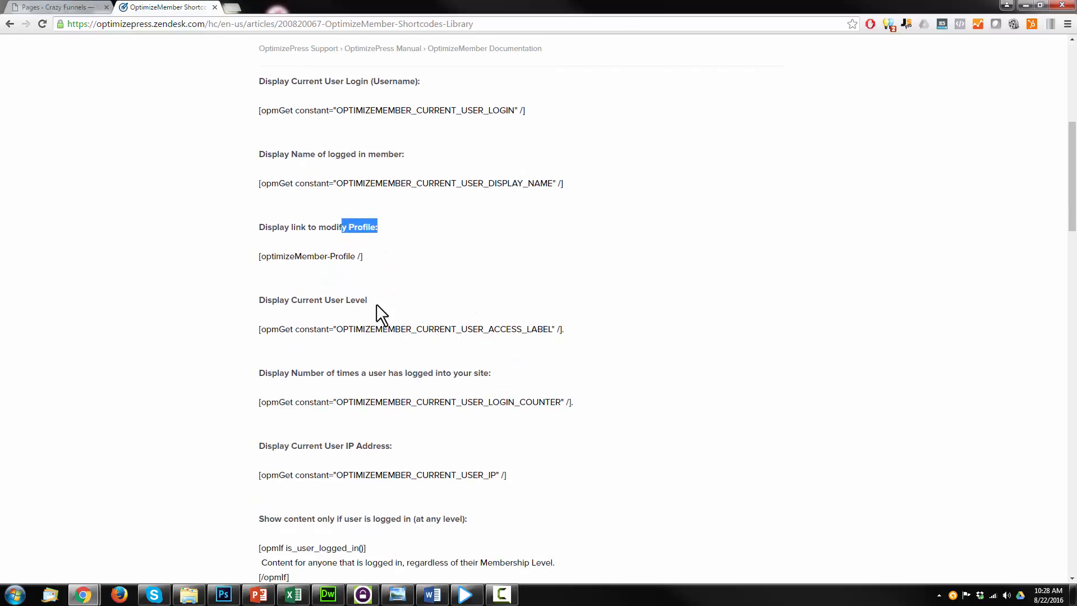
scroll(336, 269, "down", 1)
scroll(381, 269, "down", 2)
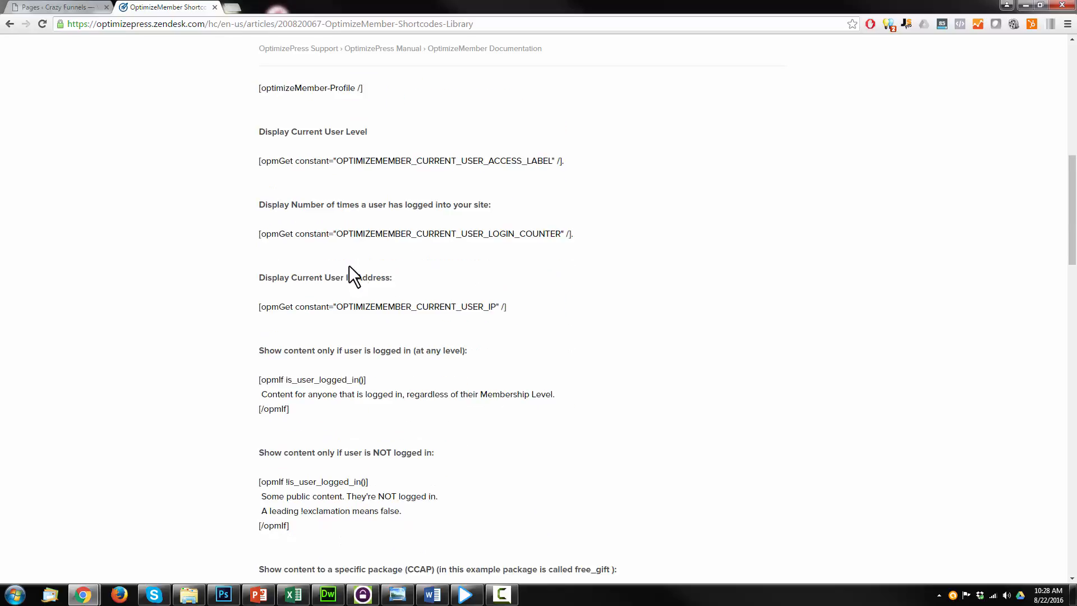
scroll(393, 302, "down", 1)
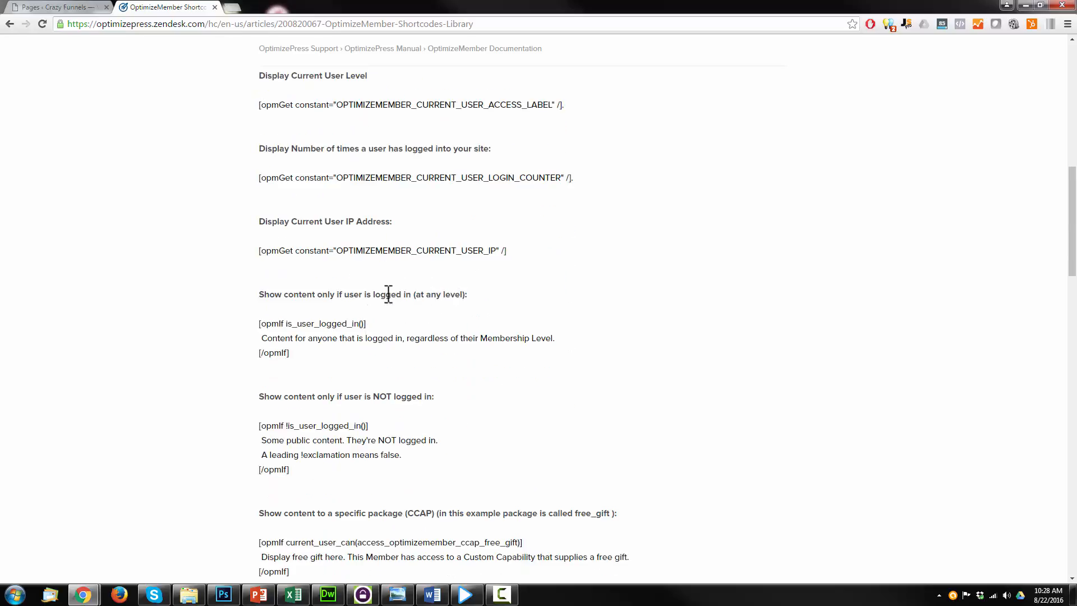
left_click_drag(359, 294, 468, 305)
left_click(374, 385)
scroll(505, 395, "down", 3)
scroll(551, 394, "down", 1)
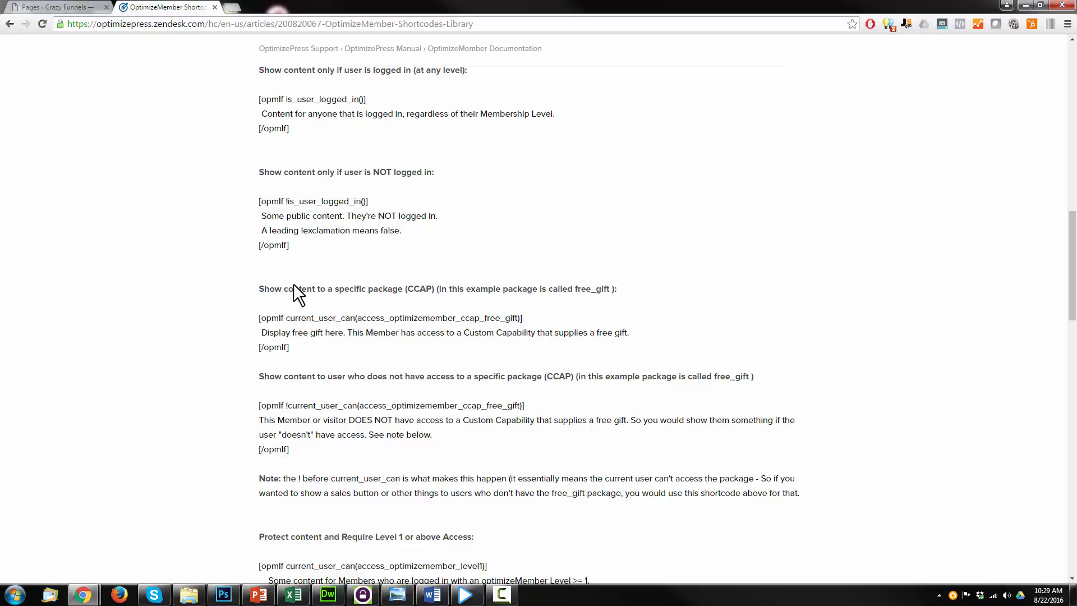
left_click_drag(265, 289, 430, 297)
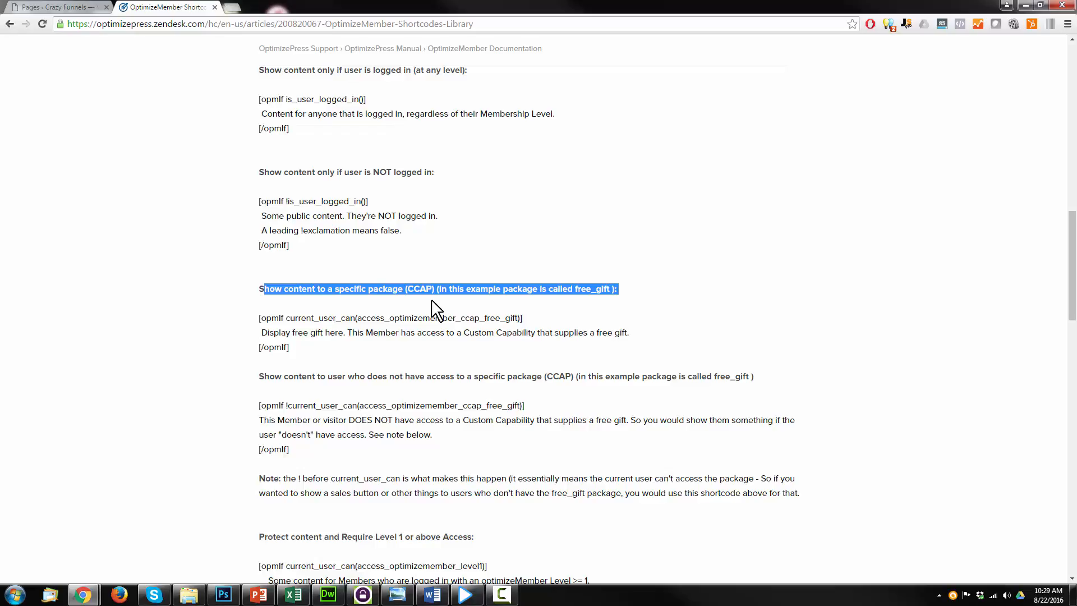
Back in the Live Editor, find the Text Block element with "text" and add it beneath the "You Don't Have Access To That Product" headline
left_click(56, 7)
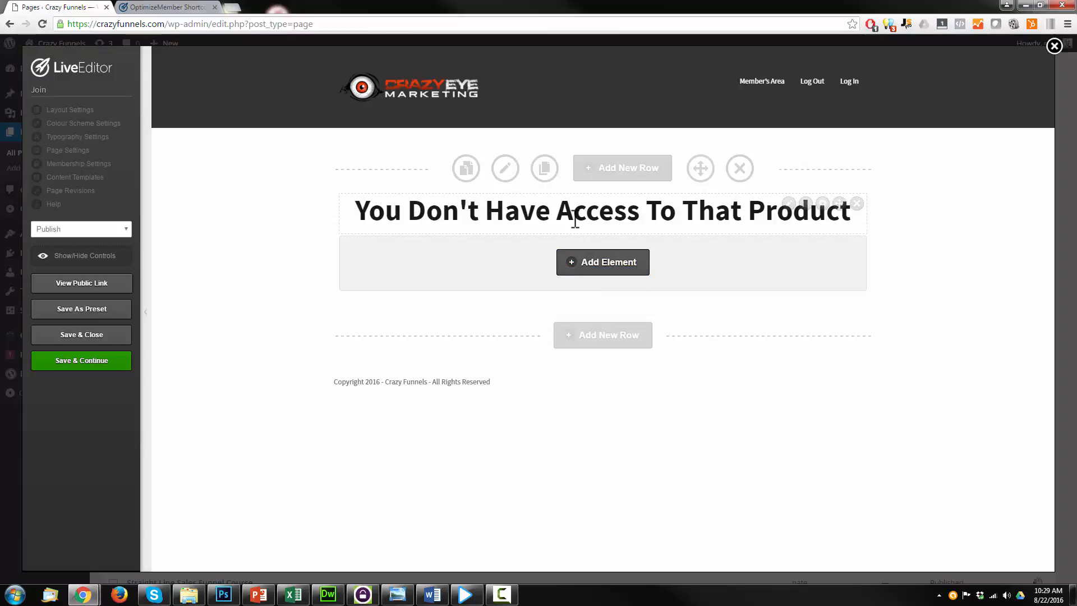
left_click(623, 263)
left_click(560, 247)
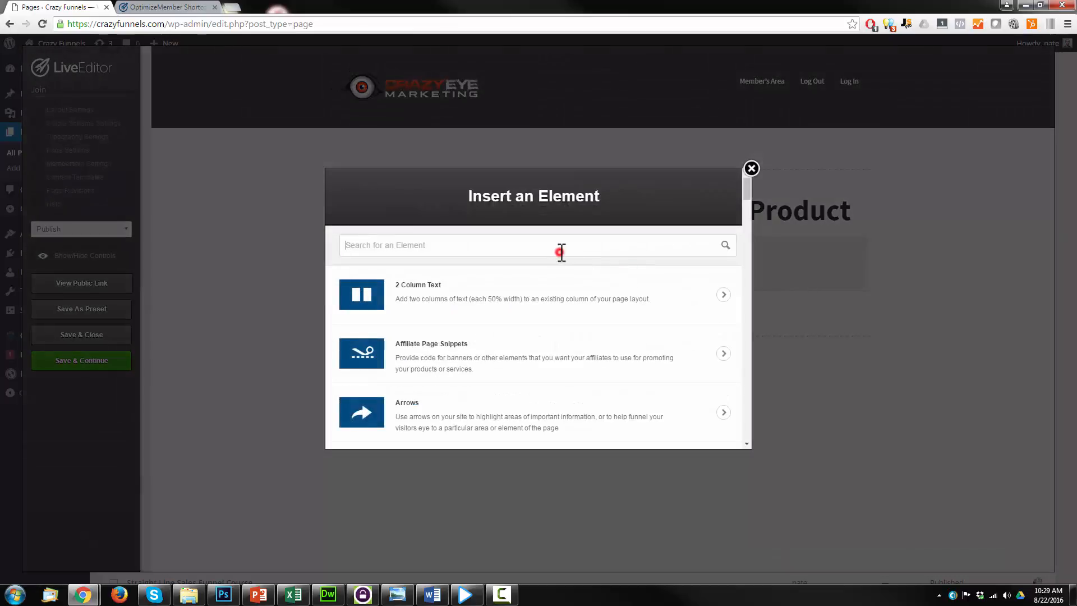
type("text")
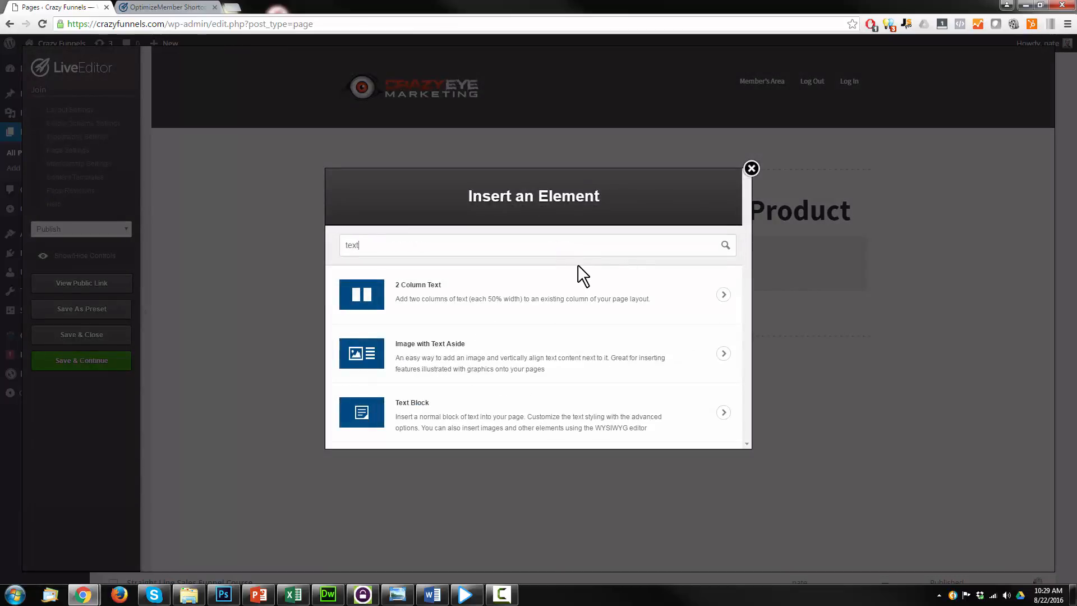
left_click(440, 424)
left_click(483, 318)
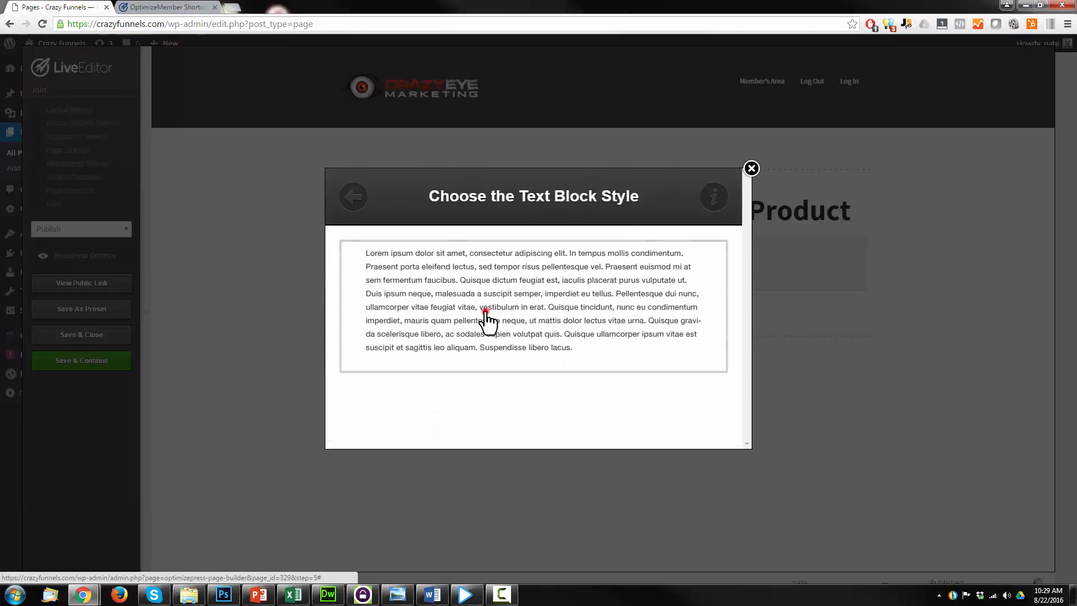
Fill the text block with "It looks like you're not logged in, login to access your products!" and a second line "Click Here to login!"
left_click(460, 386)
key("ctrl+v")
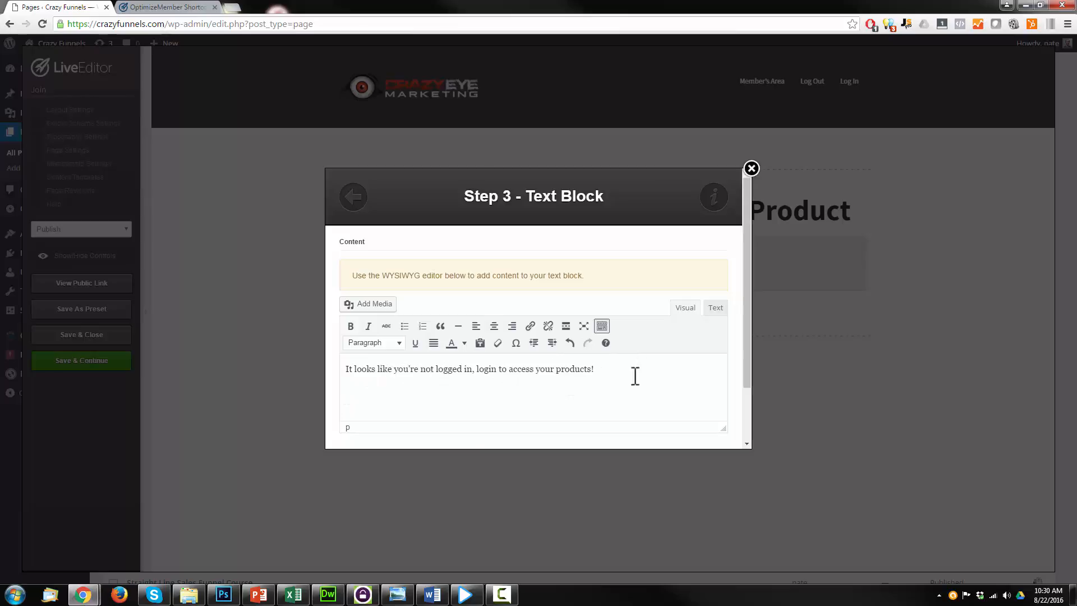
type("Clicke")
key("BackSpace")
key("BackSpace")
type("Here to login!")
left_click_drag(428, 390, 371, 375)
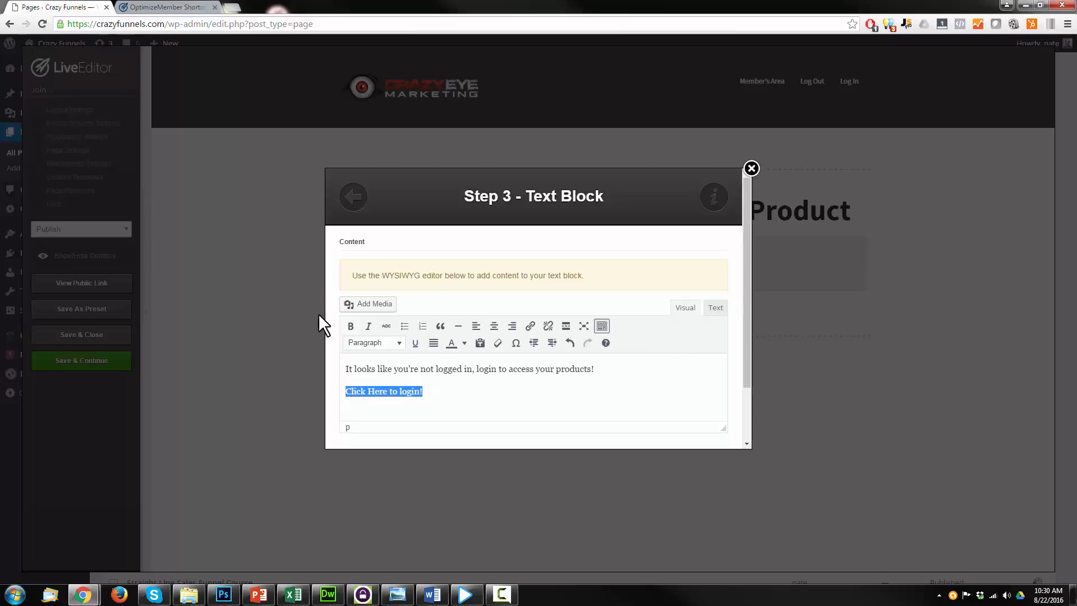
left_click(350, 326)
left_click(530, 326)
type("https://crazyfunnels.com/wp-login.php")
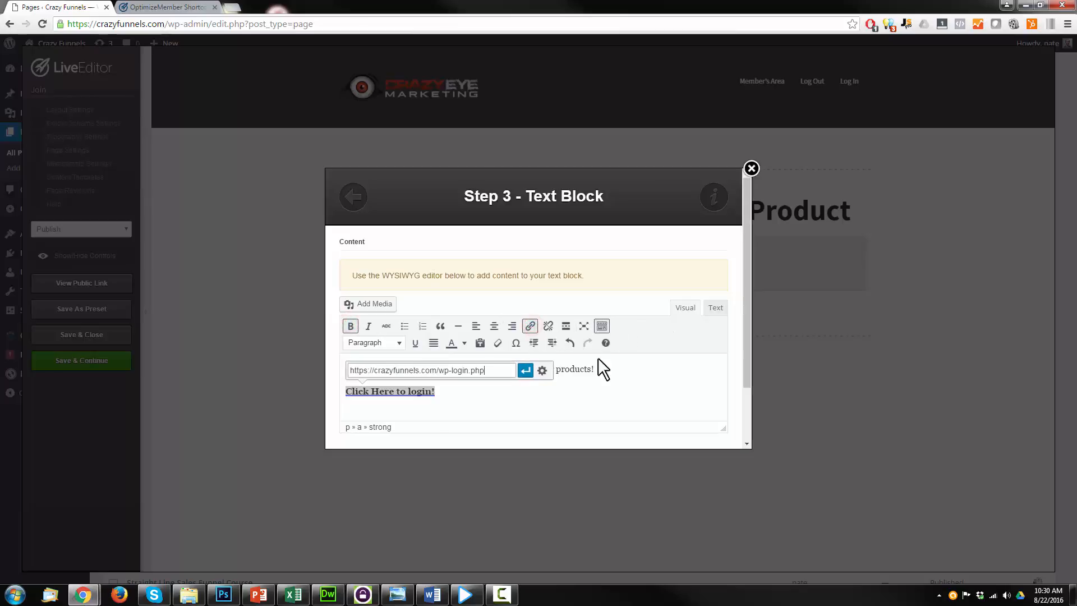
left_click(526, 370)
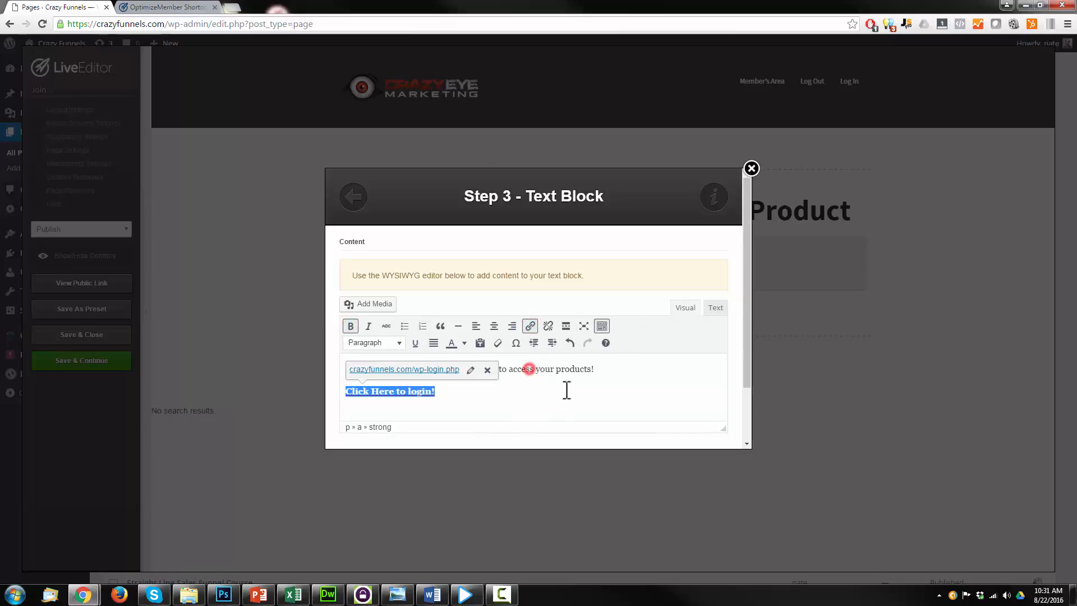
left_click(568, 399)
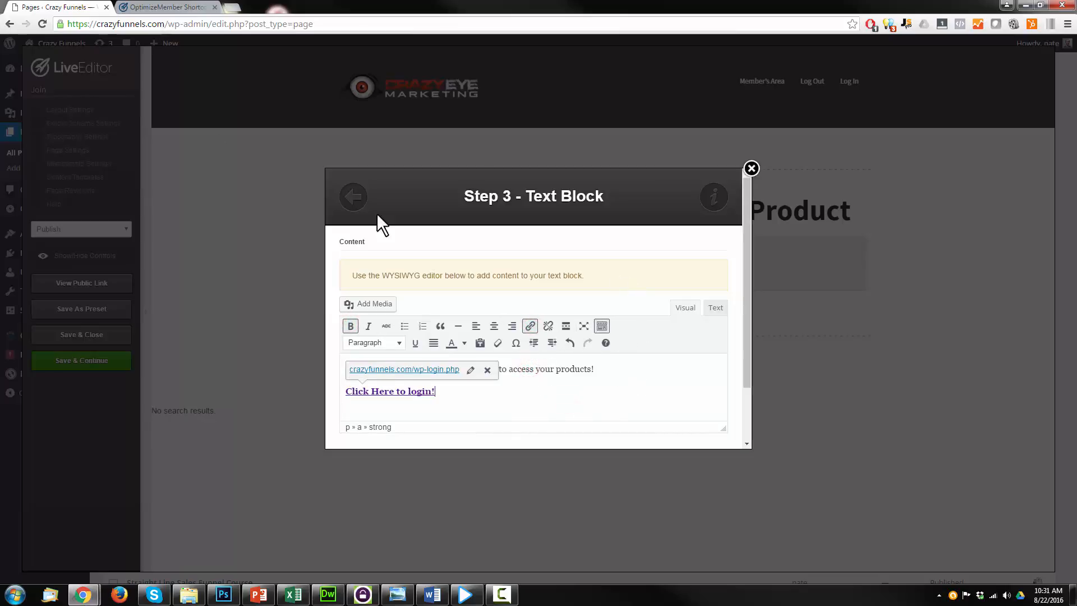
Copy the complete "Show content only if user is NOT logged in" shortcode example from the shortcodes library article
left_click(137, 6)
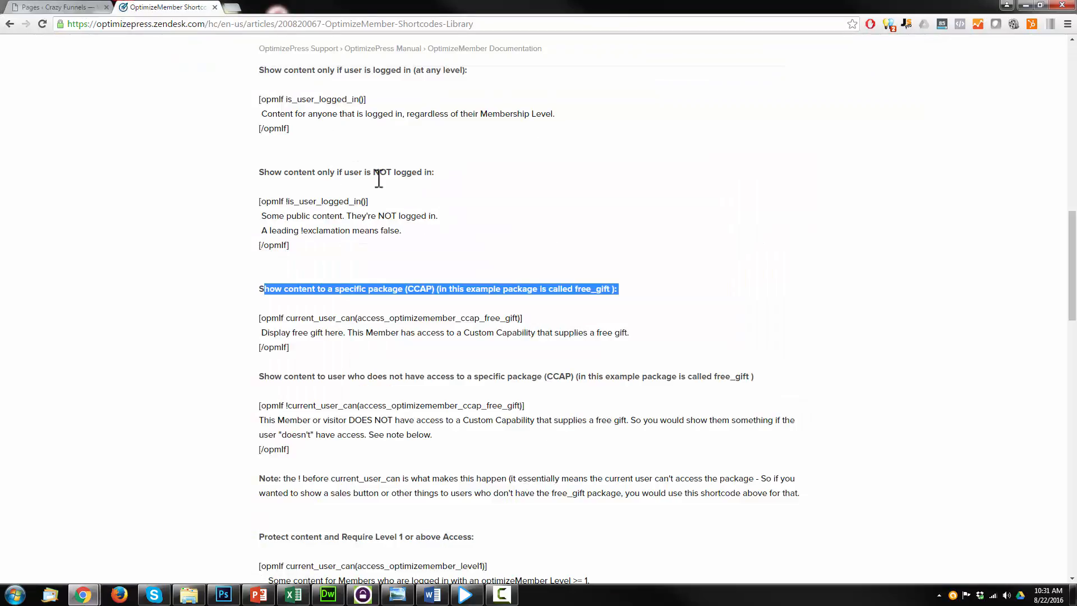
left_click_drag(385, 171, 255, 203)
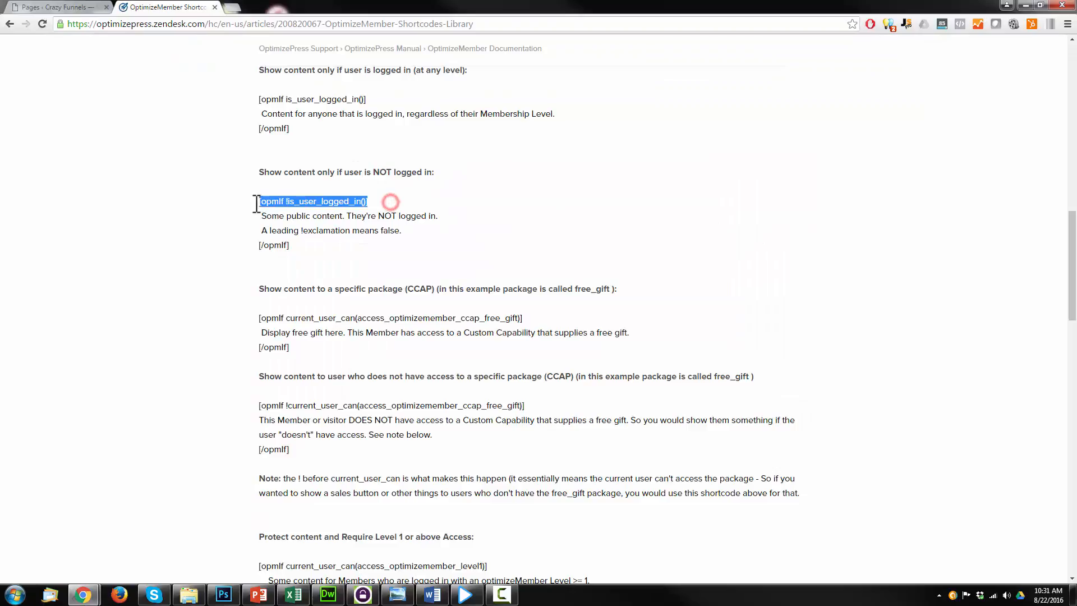
left_click_drag(300, 244, 233, 203)
key("ctrl+c")
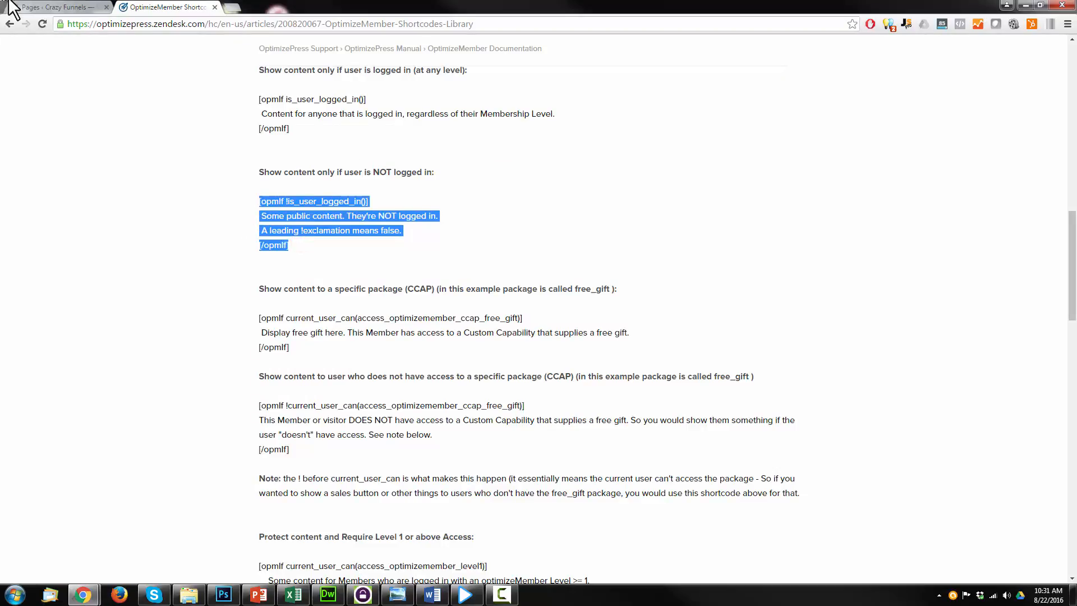
Paste the copied shortcode on a new line above the not-logged-in message in the text block
left_click(72, 8)
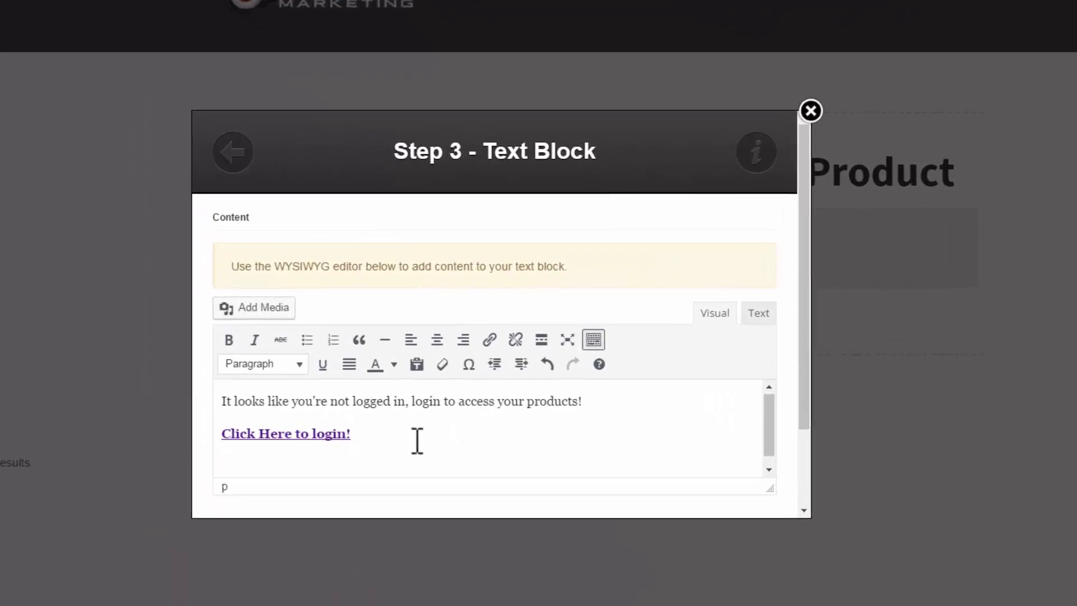
key("Up")
key("Up")
key("Return")
key("Up")
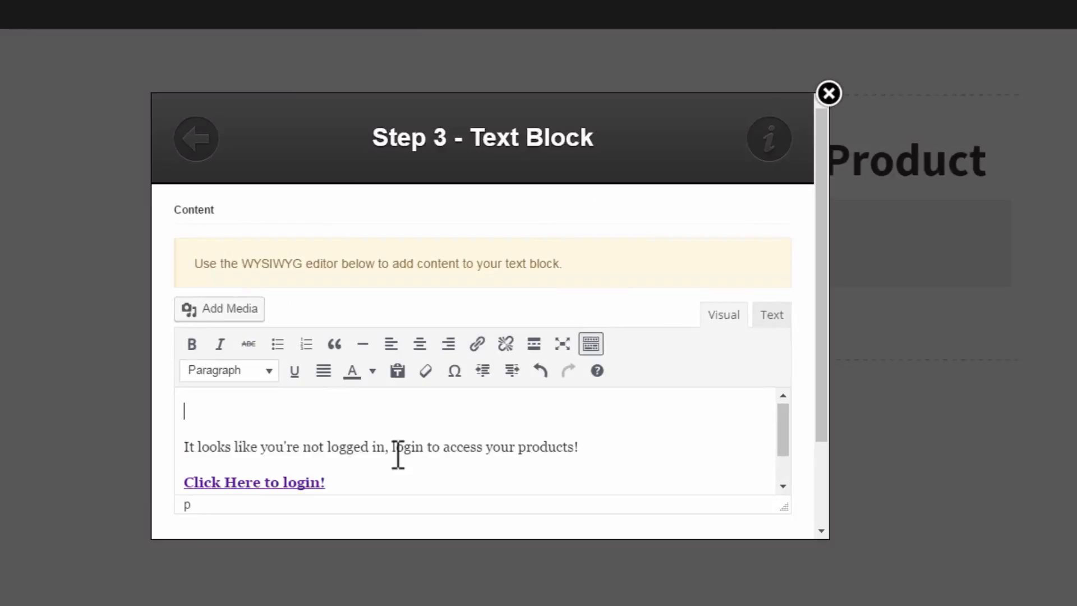
key("ctrl+v")
Delete the sample text and cut the closing tag so that [opmIf !is_user_logged_in()] directly precedes the message
left_click_drag(430, 447, 160, 429)
key("BackSpace")
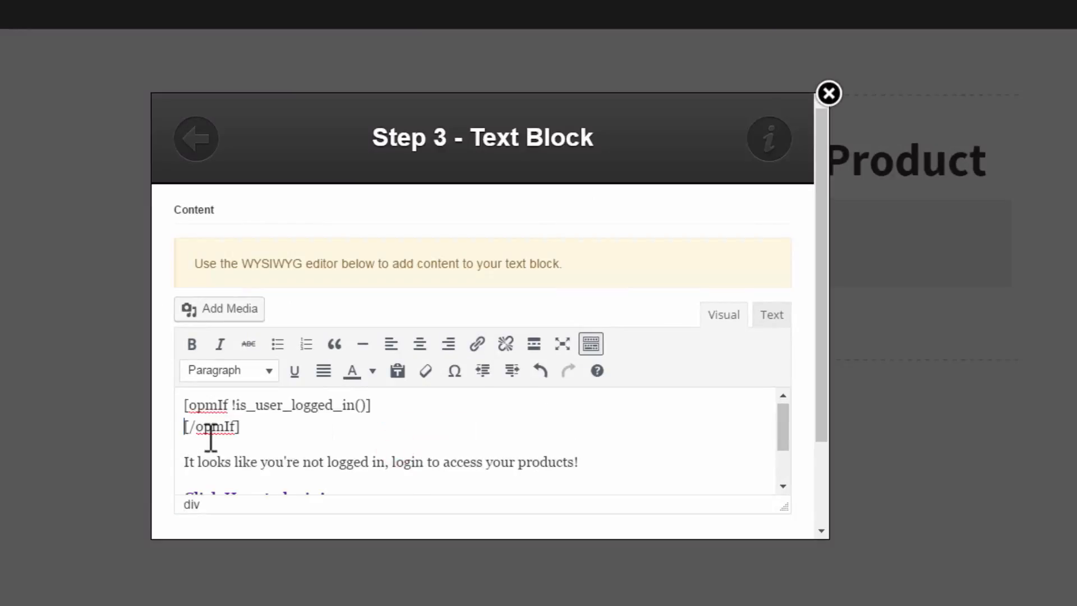
left_click_drag(250, 427, 127, 434)
key("BackSpace")
key("BackSpace")
key("BackSpace")
Place the closing [/opmIf] tag after the "Click Here to login!" link, outside the link and without bold formatting
left_click(433, 446)
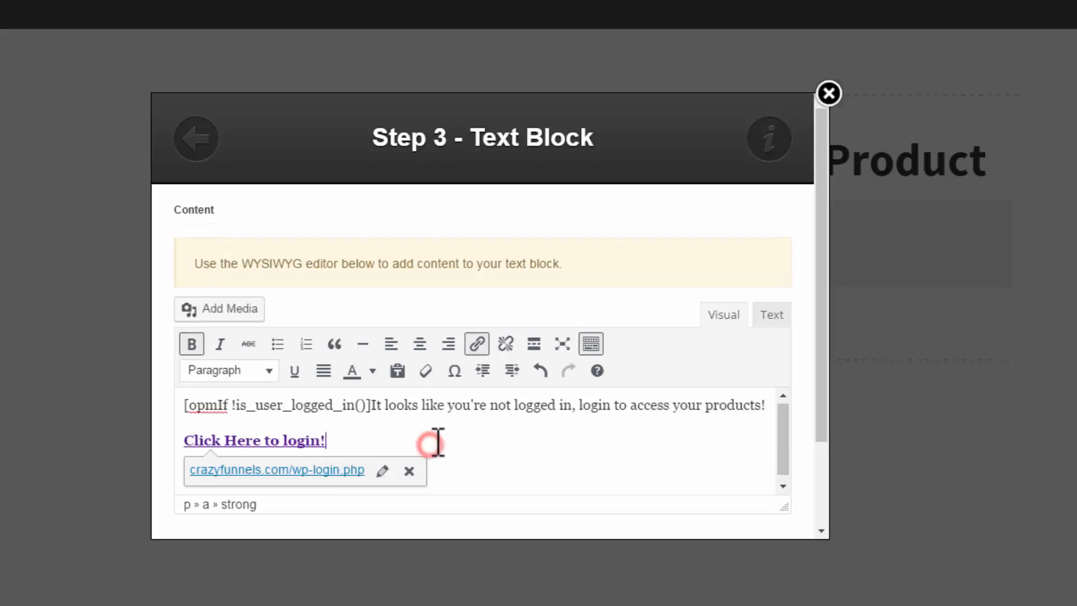
key("ctrl+v")
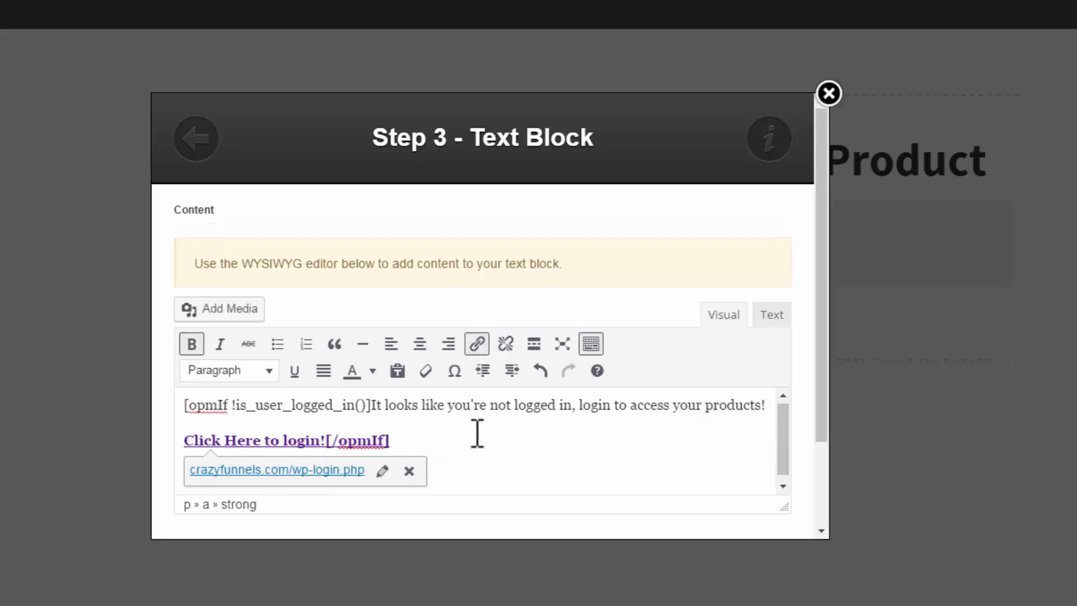
key("ctrl+z")
key("Right")
key("ctrl+v")
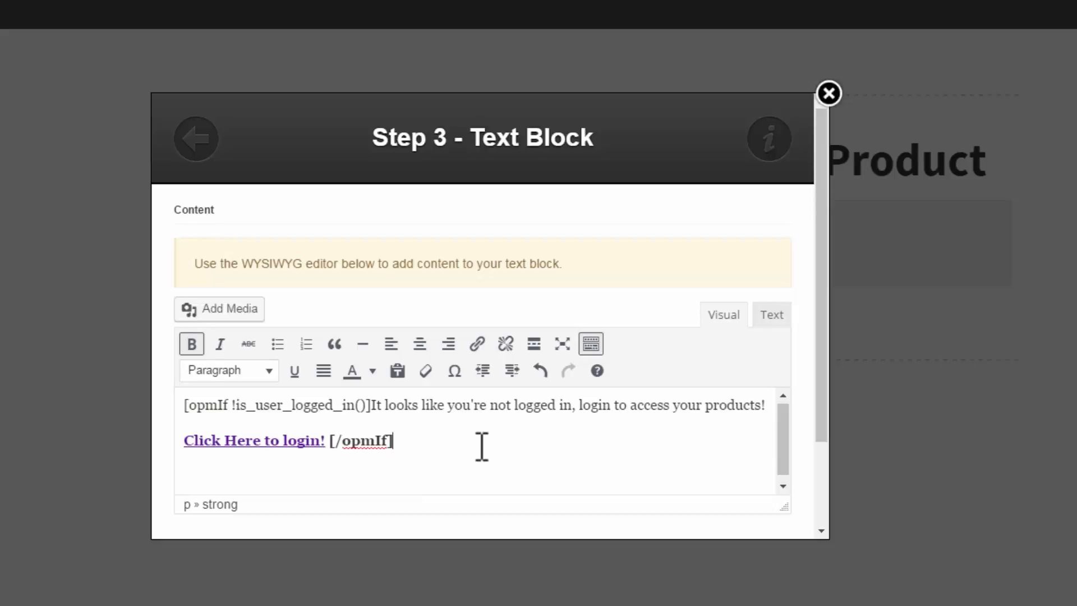
left_click_drag(443, 436, 328, 436)
key("ctrl+b")
left_click(510, 445)
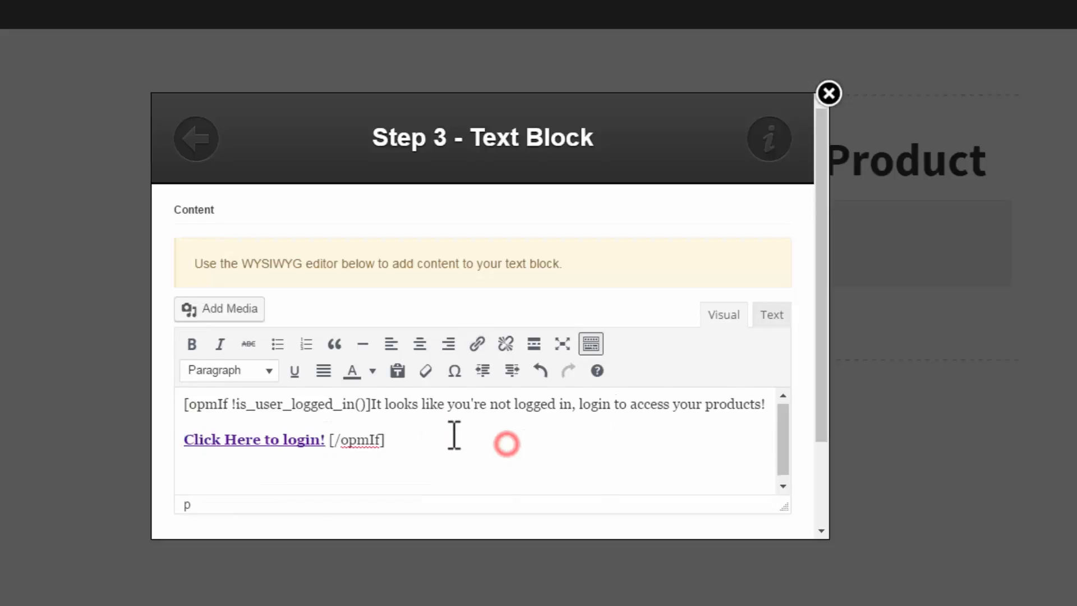
Update the text block with the shortcode-wrapped login message and save the Join page while staying in the editor
scroll(480, 440, "down", 3)
left_click(562, 512)
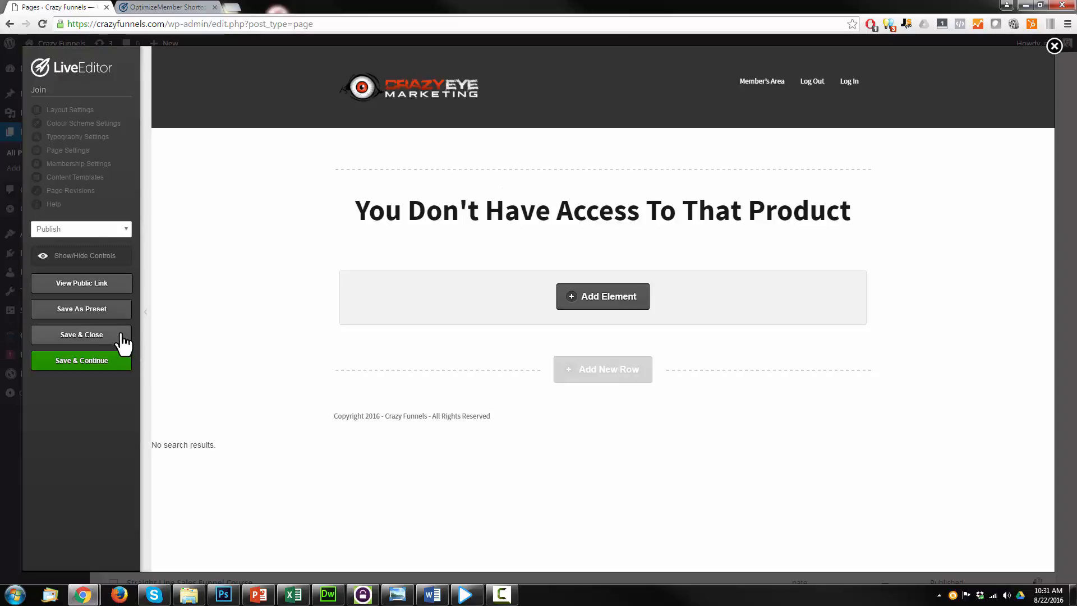
left_click(87, 362)
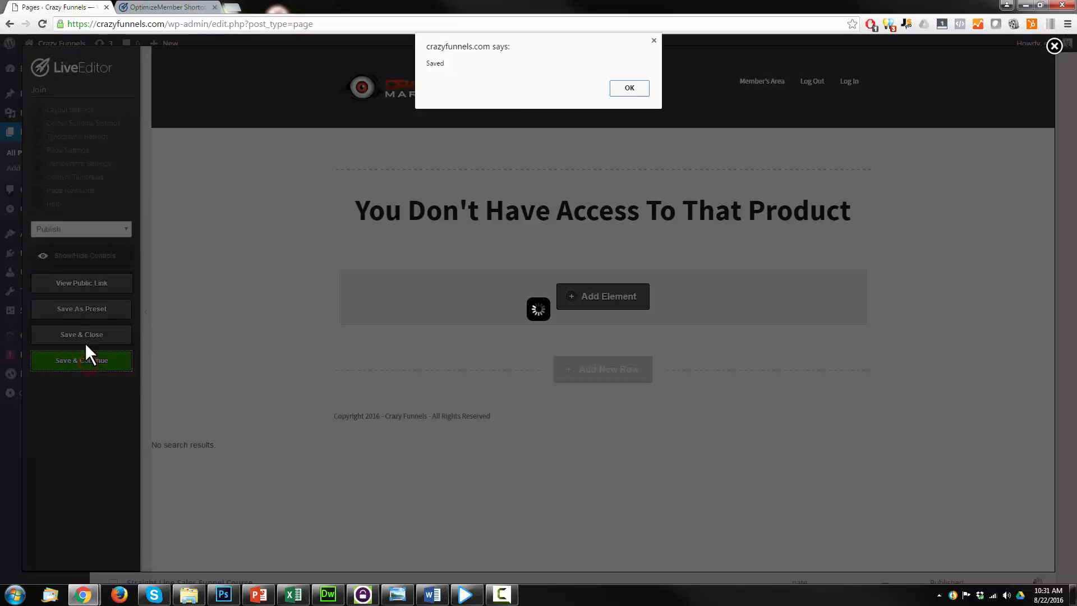
left_click(626, 88)
View the public Join page as a logged-in user, and switch to Firefox to check the same page while logged out
left_click(108, 285)
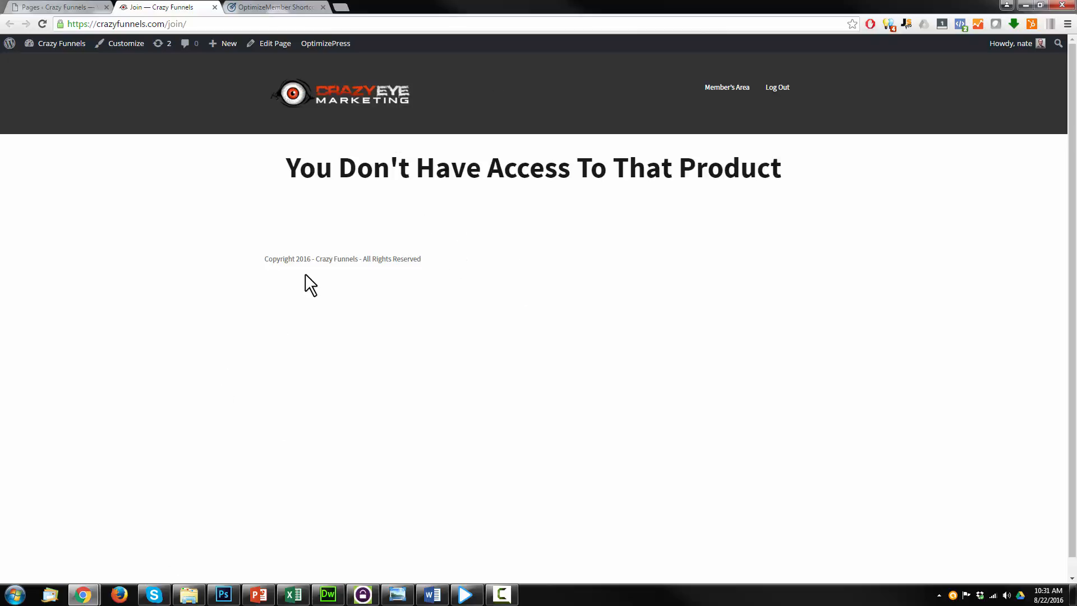
left_click(227, 24)
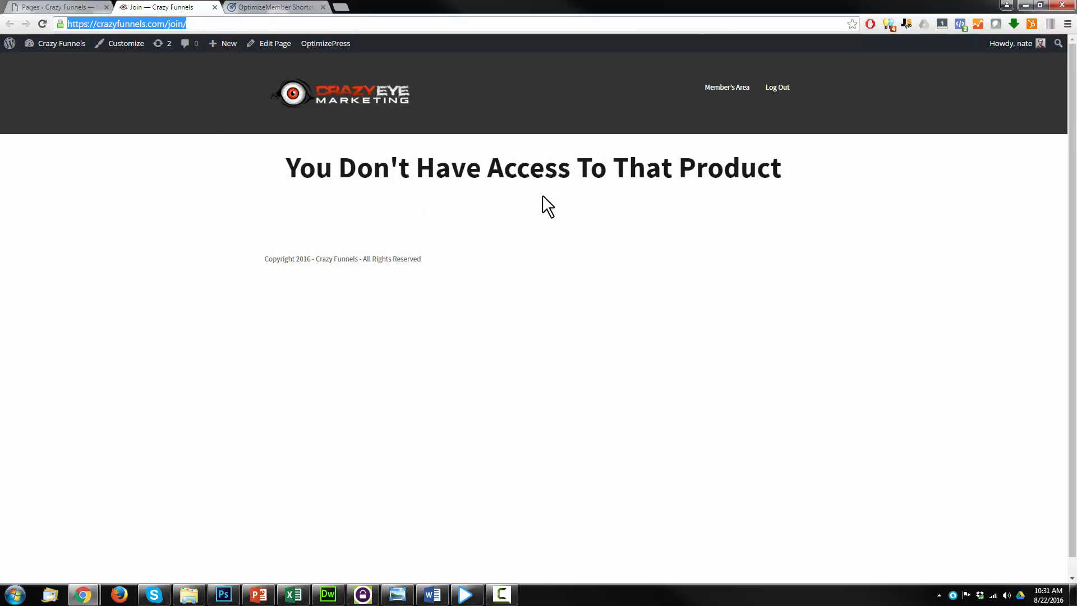
left_click(119, 594)
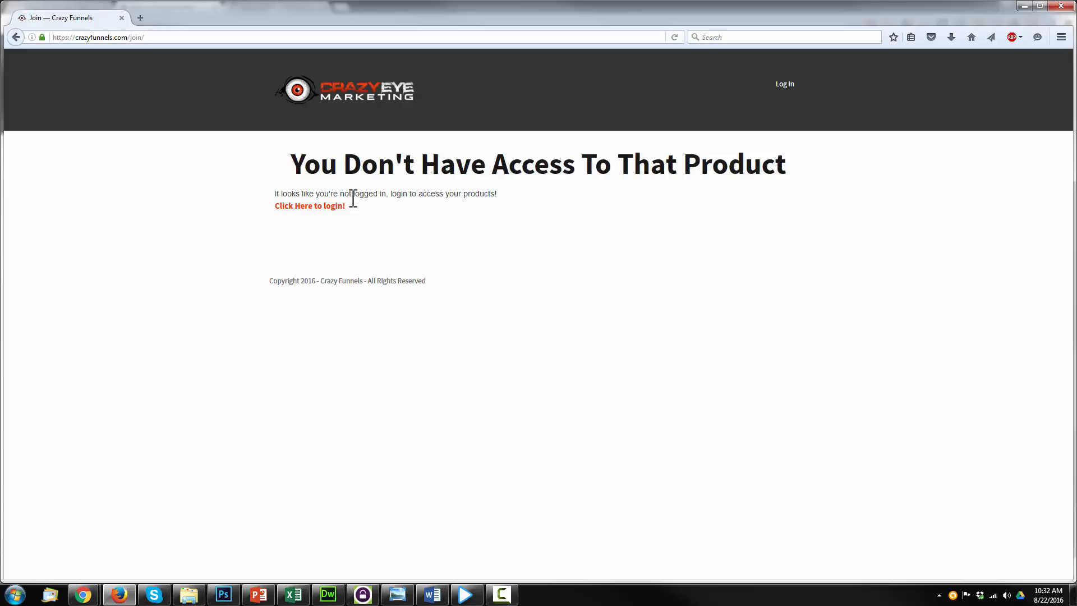
left_click_drag(435, 9, 822, 45)
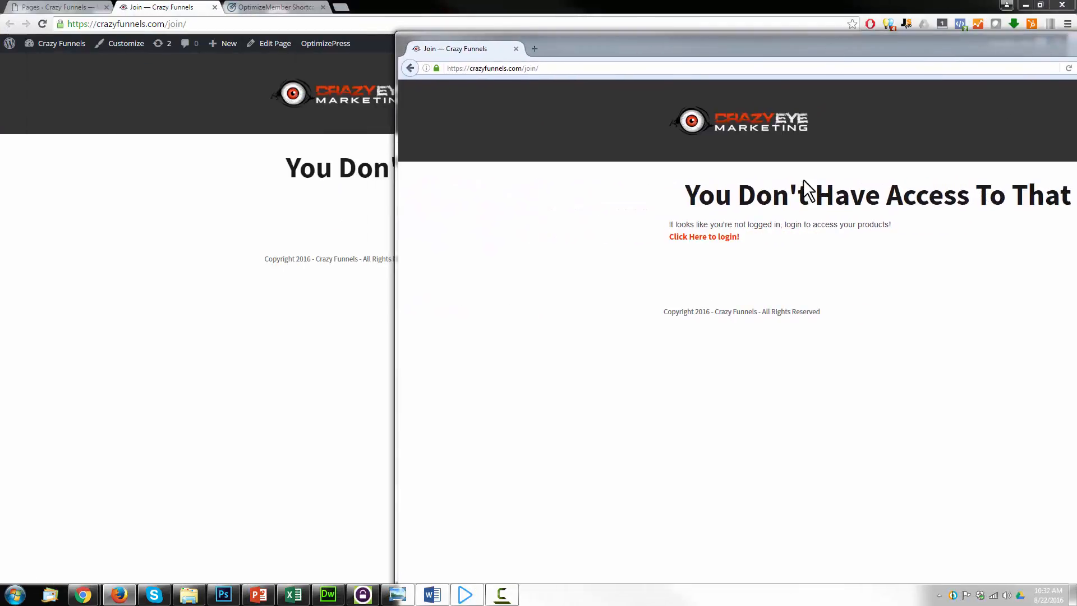
left_click_drag(679, 42, 1076, 50)
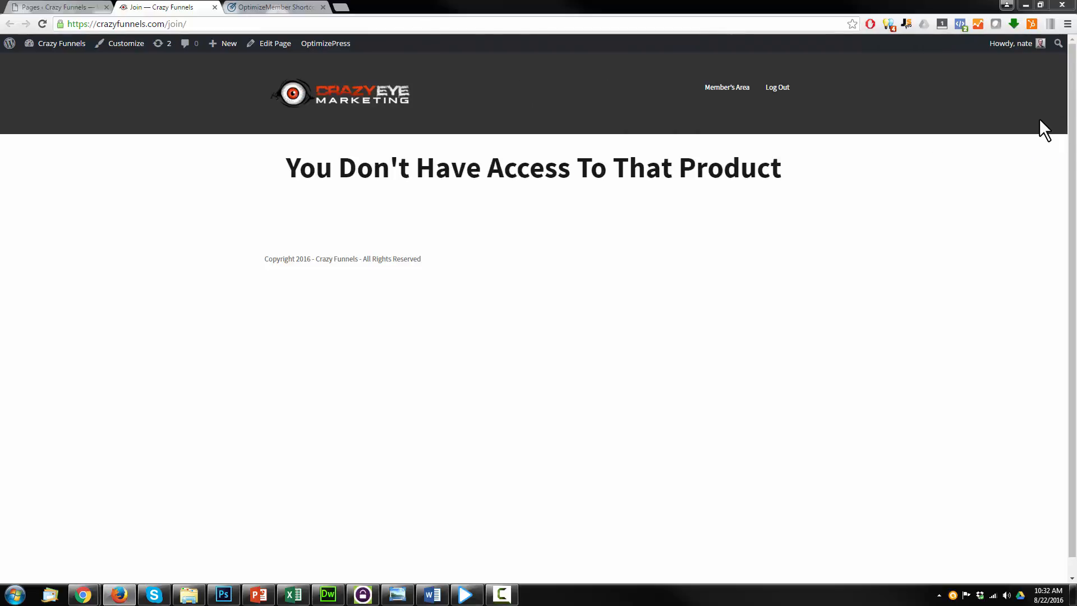
Return to the Join page in LiveEditor and add a Membership Order Button element below the headline
left_click(31, 8)
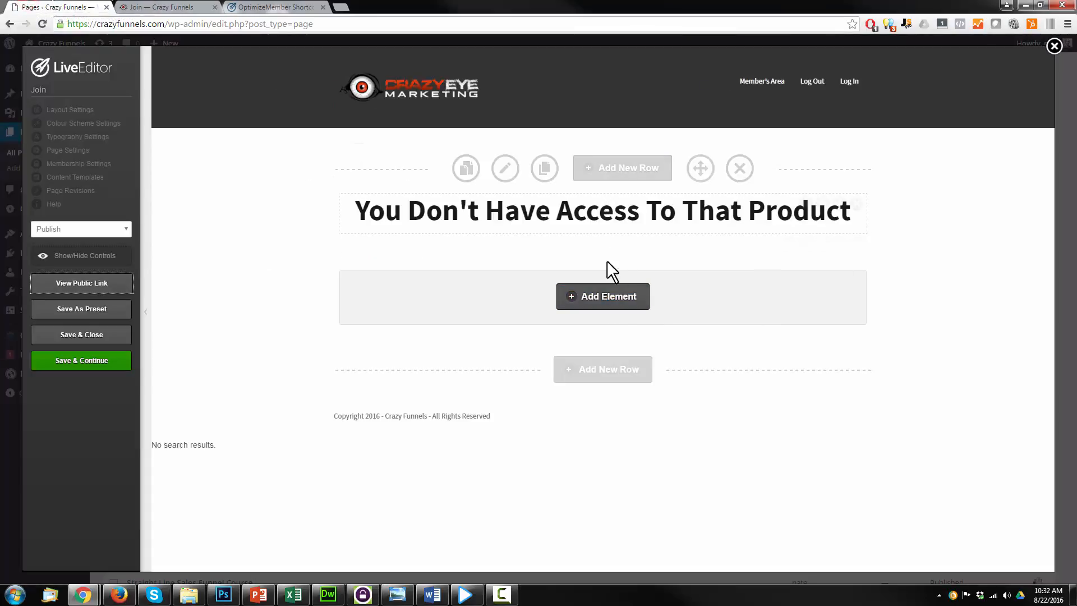
left_click(620, 295)
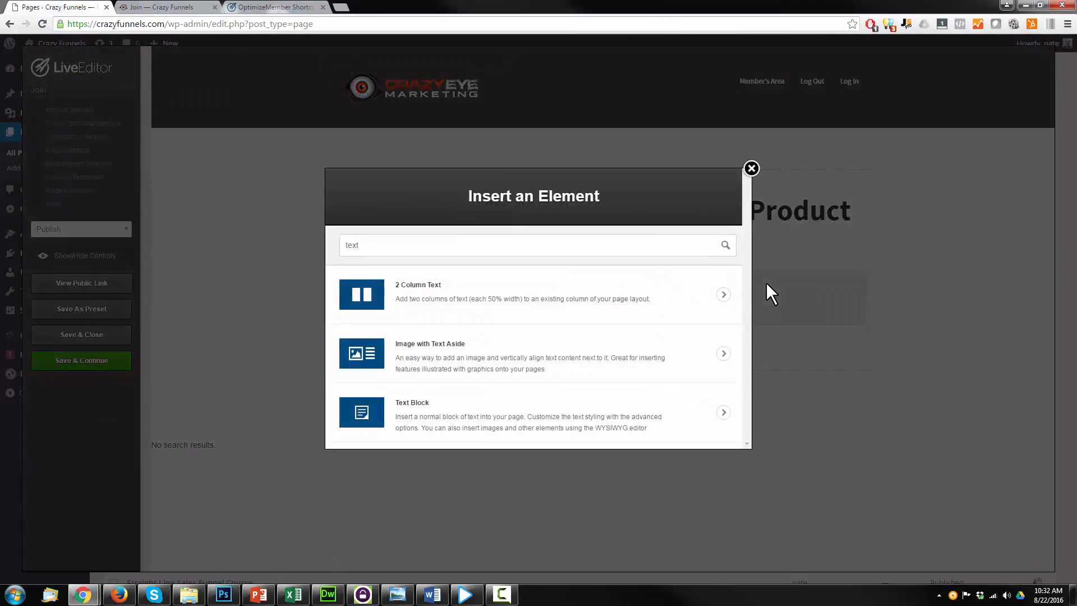
double_click(608, 243)
type("membership")
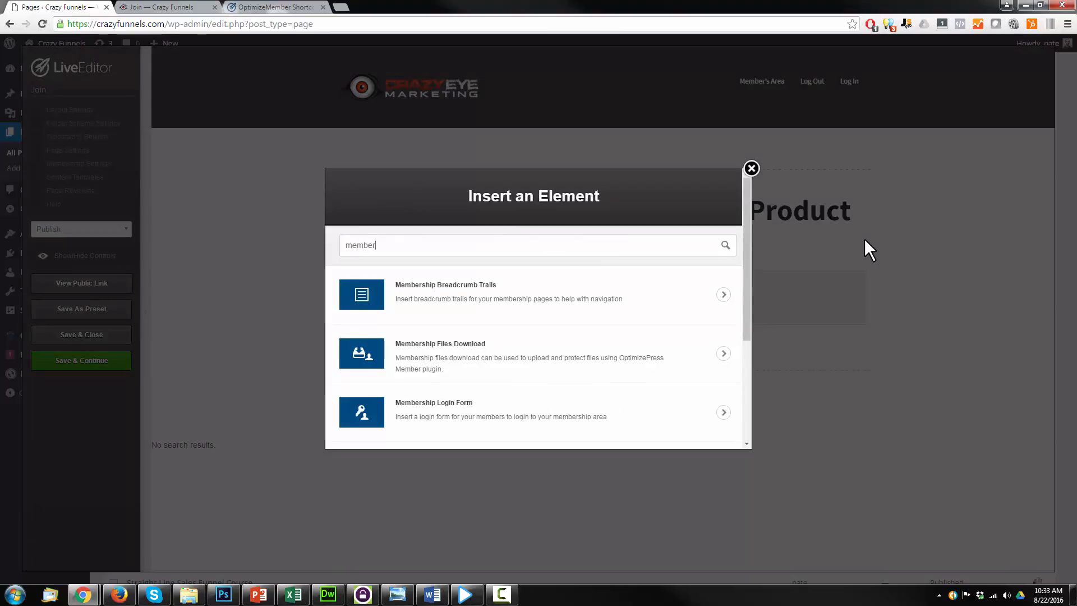
scroll(404, 344, "down", 2)
scroll(500, 355, "down", 1)
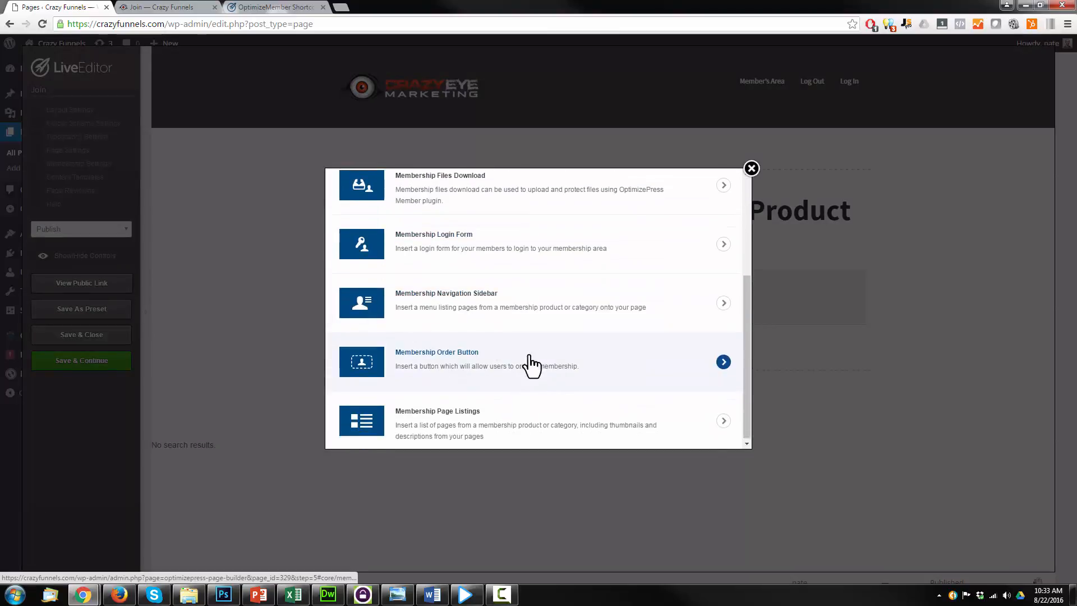
left_click(498, 365)
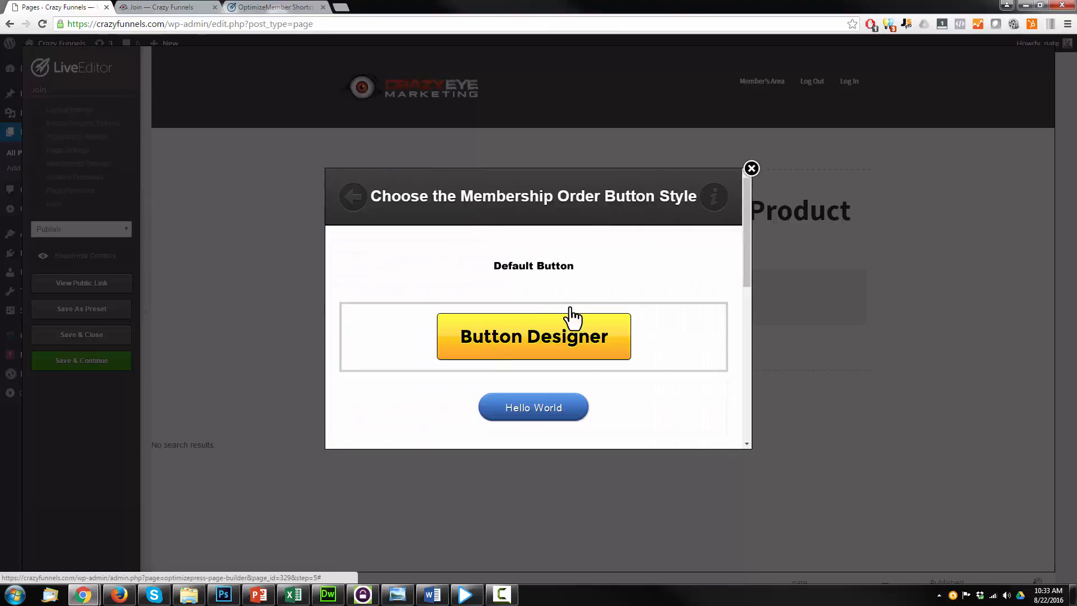
Choose the Button Designer style and accept the default "Get Started Now" design with centered alignment
left_click(609, 337)
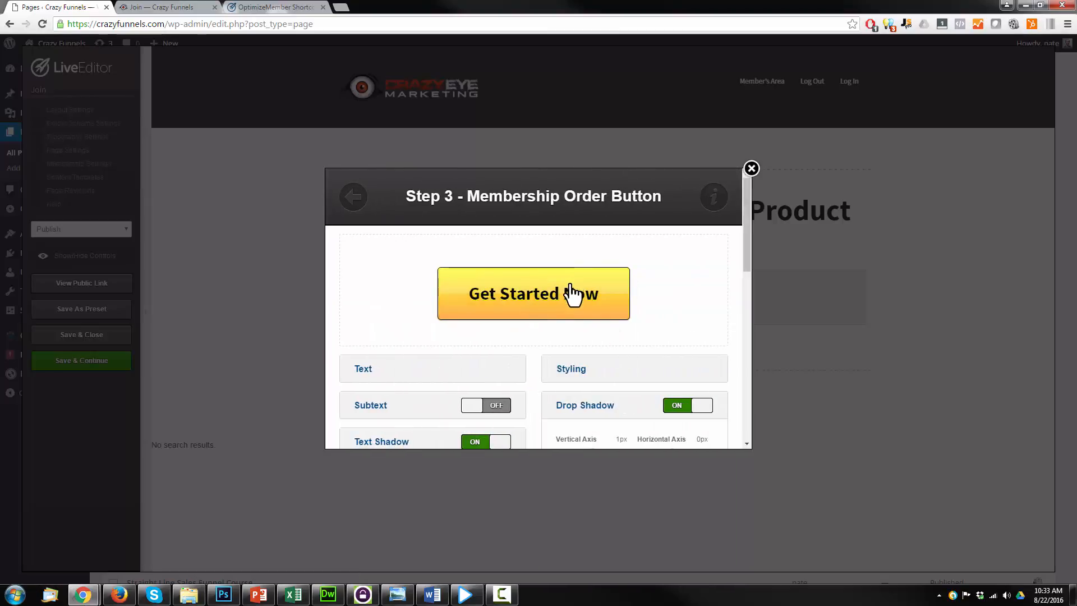
scroll(560, 305, "down", 7)
scroll(561, 309, "down", 2)
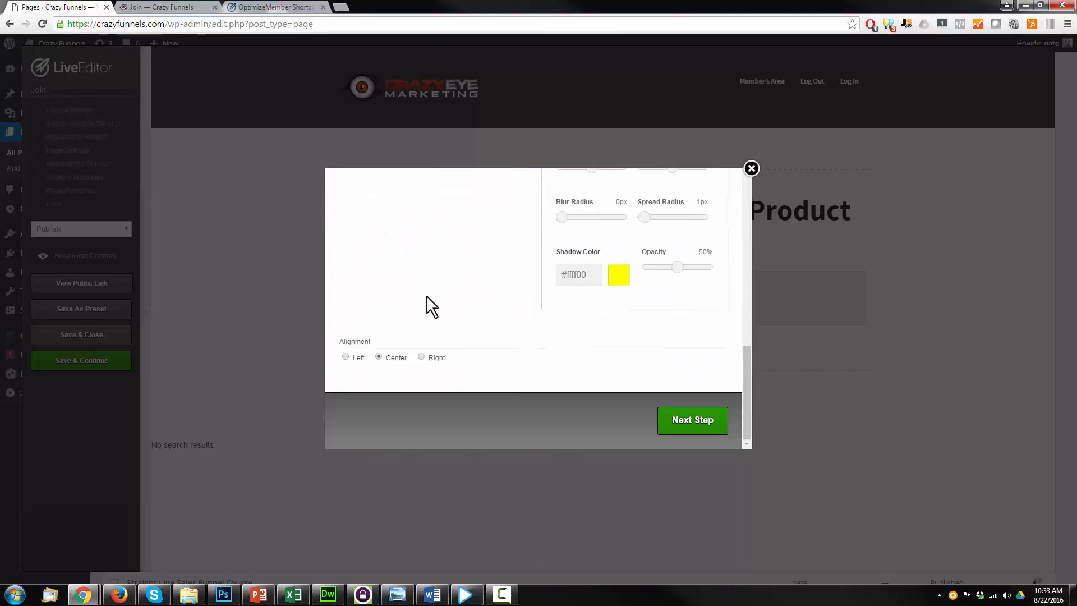
left_click(679, 420)
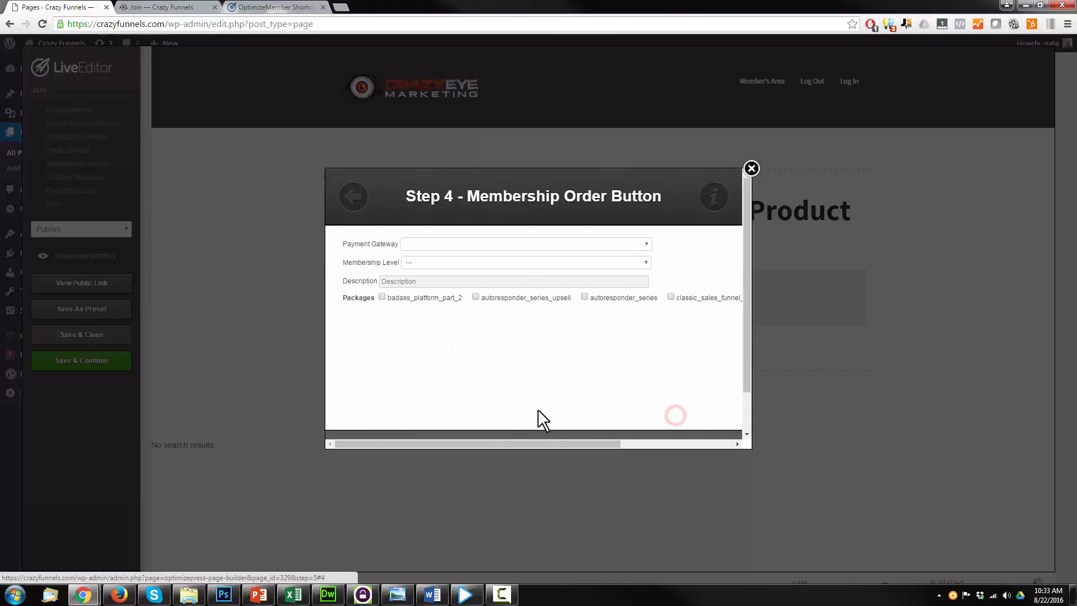
Set the payment gateway to Clickbank, level to Members, product type to Standard, product item # to af2 and custom form skin to CEM
left_click(461, 244)
left_click(453, 263)
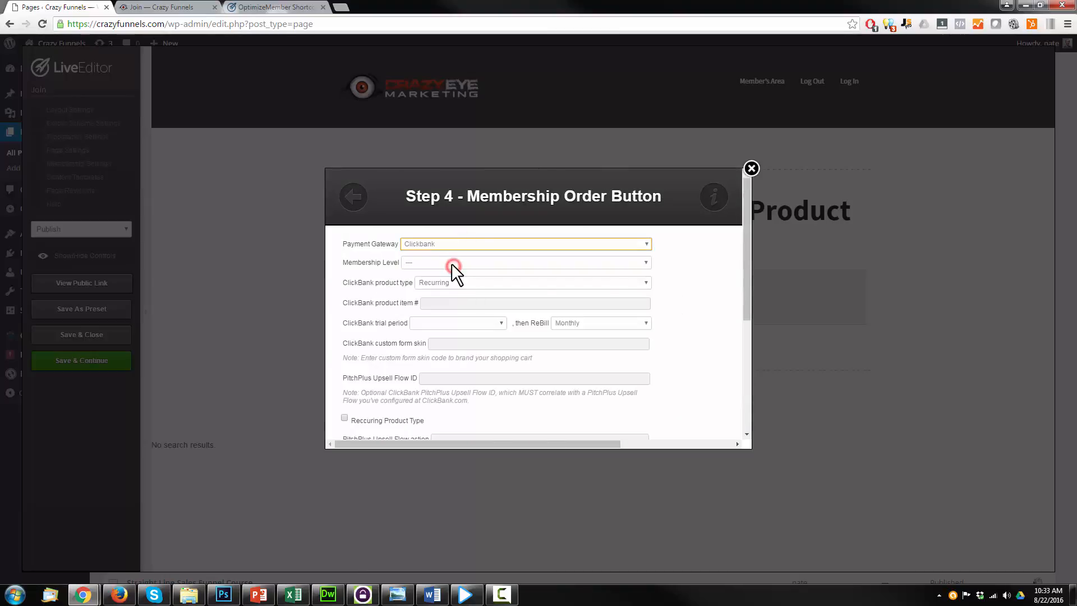
left_click(457, 262)
left_click(459, 281)
left_click(471, 303)
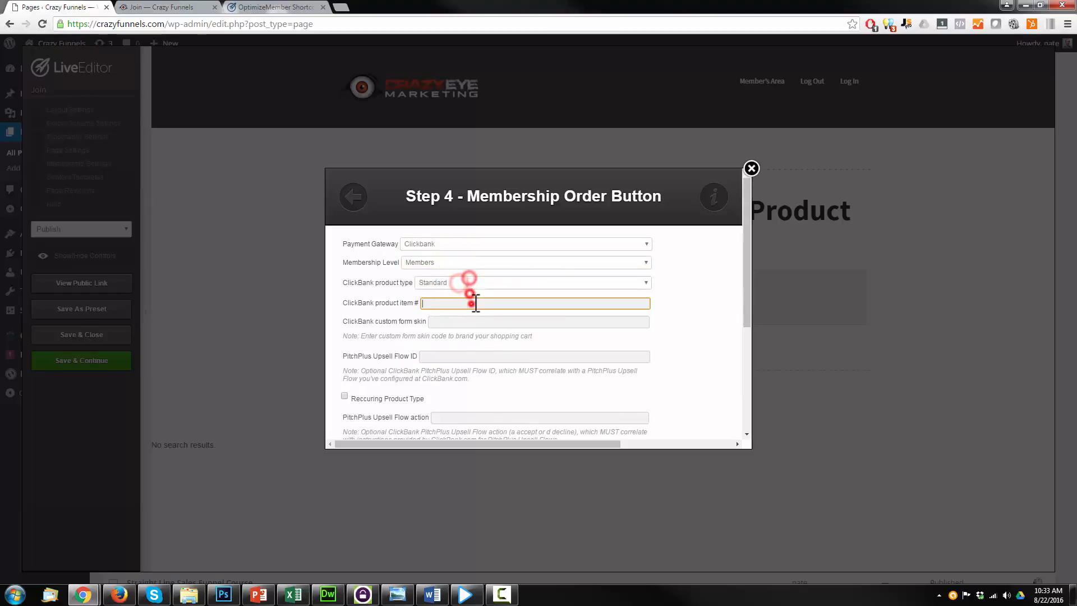
type("af2")
left_click(458, 320)
type("CEM")
Set the PitchPlus Upsell Flow ID to 26020 and the fixed term access to One Time (for lifetime access)
scroll(457, 313, "down", 2)
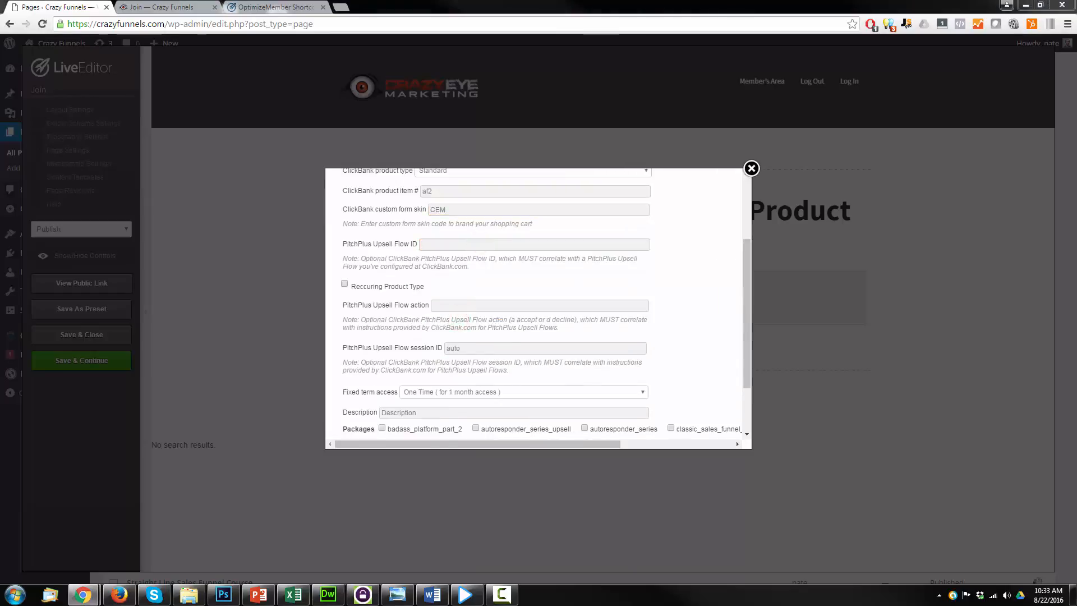
left_click(459, 245)
type("26020")
scroll(678, 308, "down", 1)
left_click(517, 335)
left_click(486, 512)
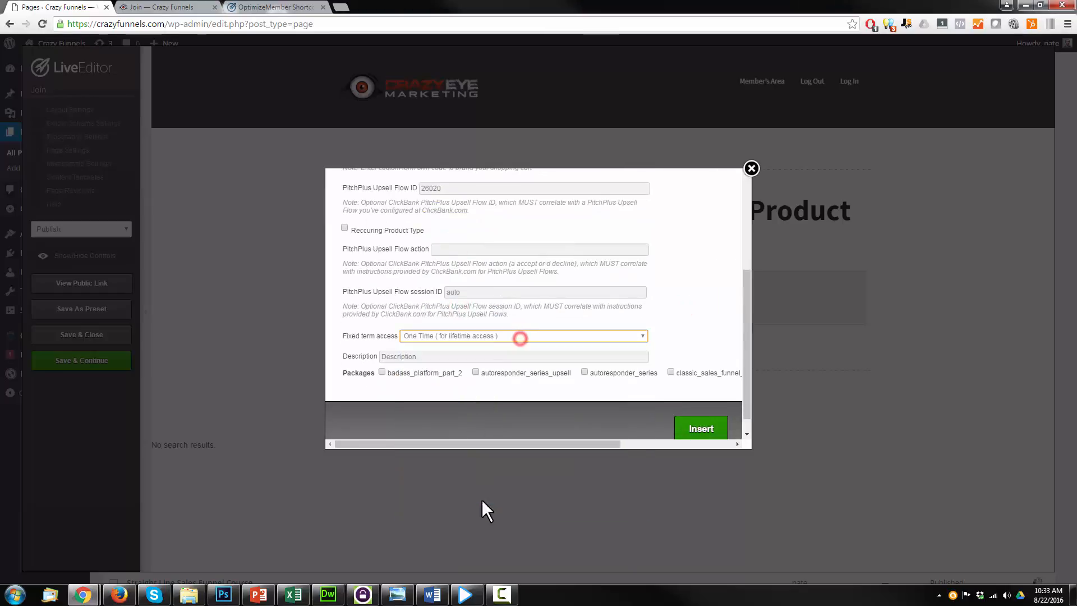
Describe the order button as "Autoresponder Series", assign the autoresponder_series package and insert the button into the page
left_click(486, 355)
type("Autoresponder Series")
left_click(584, 371)
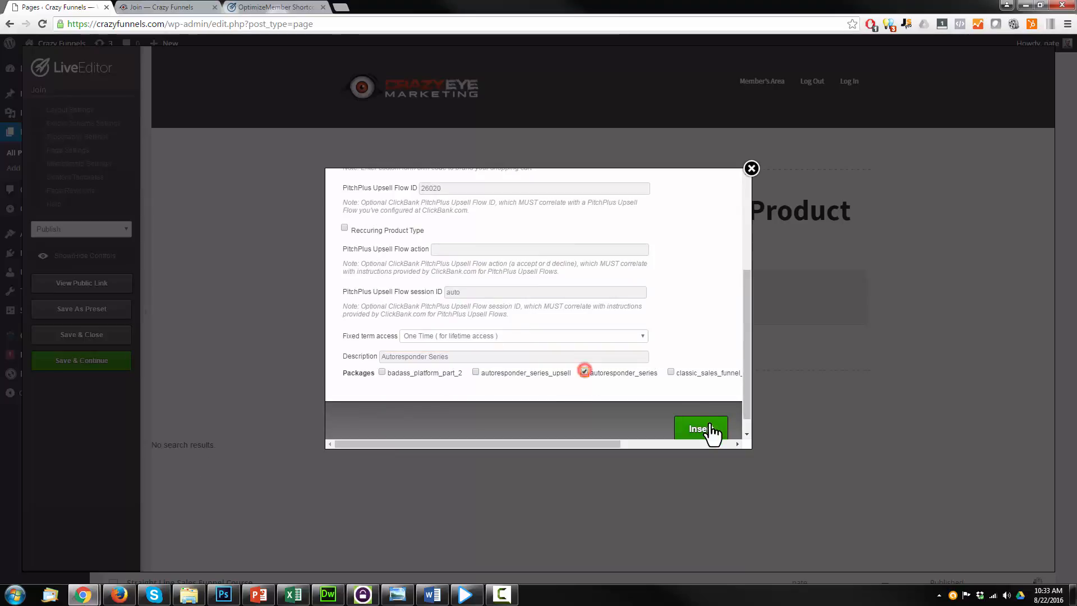
left_click(709, 427)
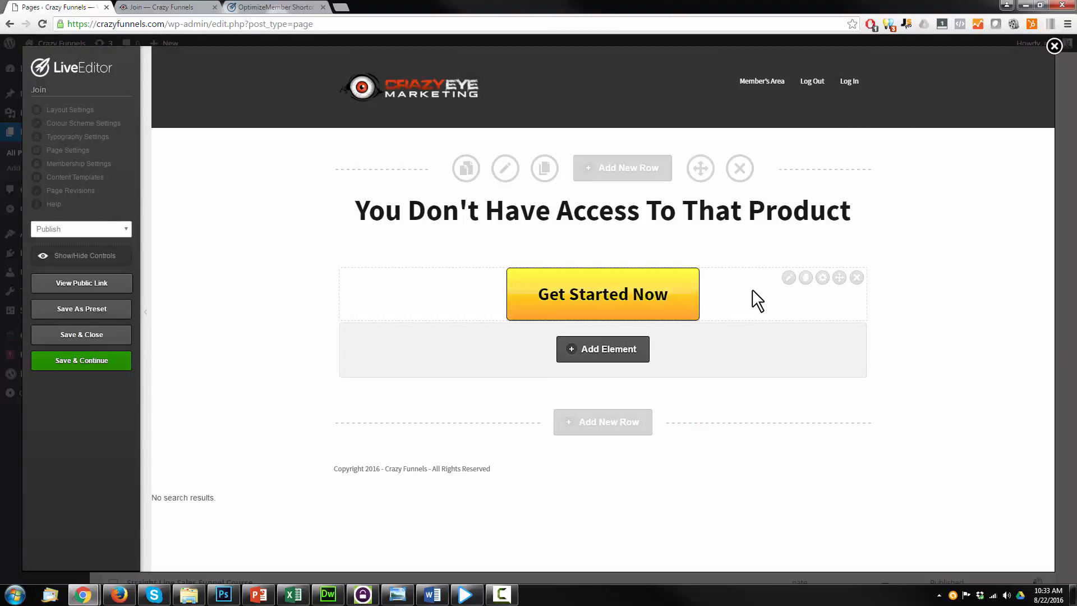
Open the advanced options of the "Get Started Now" button and locate the settings for code before and after the element
left_click(822, 278)
left_click_drag(345, 162, 432, 161)
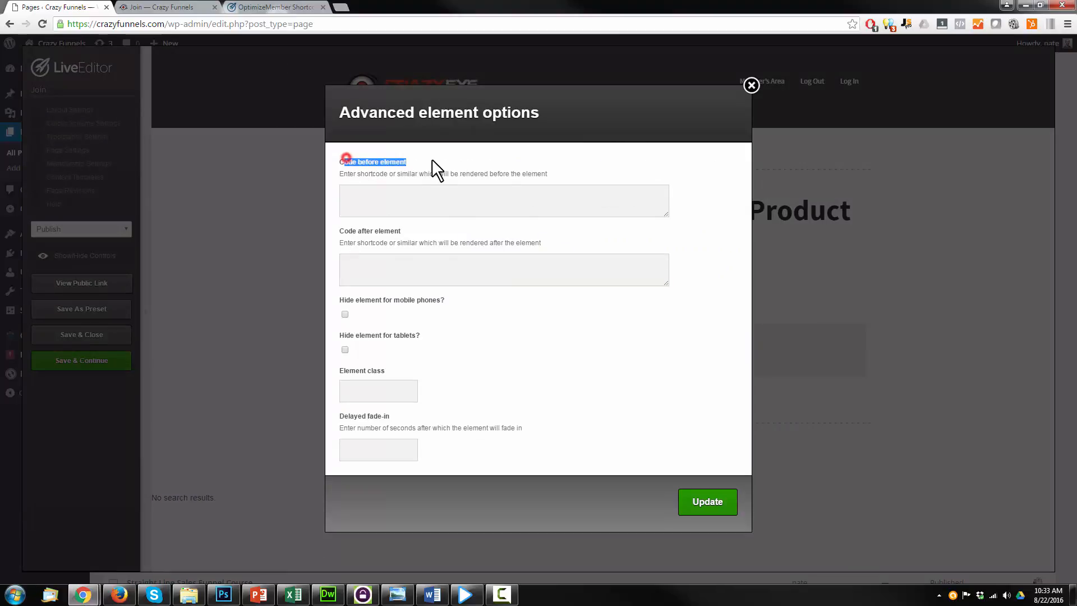
left_click(432, 161)
left_click_drag(343, 230, 437, 229)
left_click(436, 227)
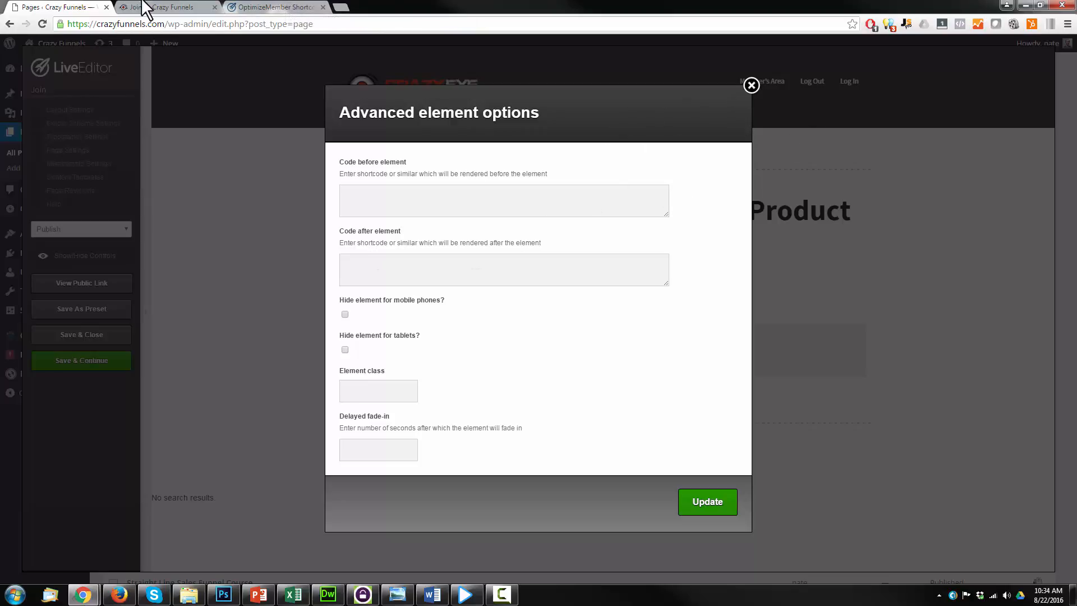
Copy the opening tag for users without access to a specific package (CCAP) from the shortcodes library article
left_click(277, 6)
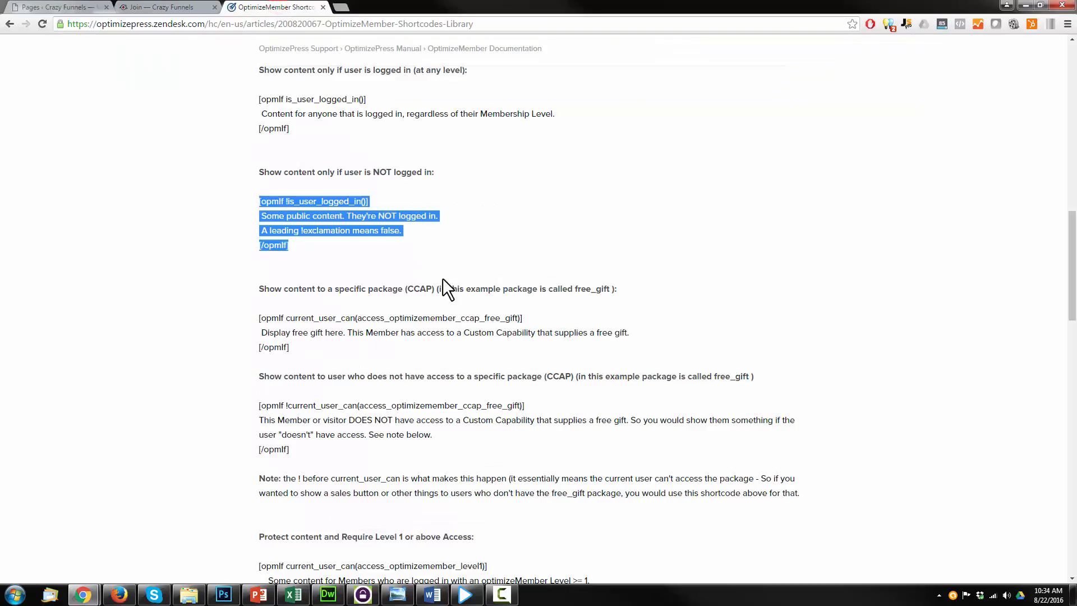
scroll(442, 278, "down", 2)
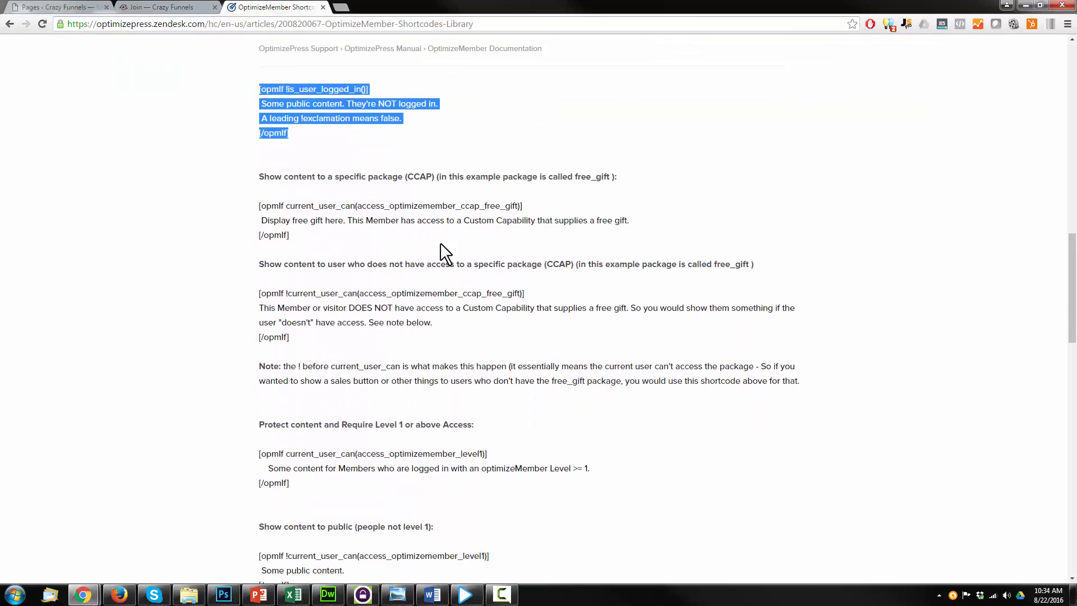
scroll(441, 253, "down", 1)
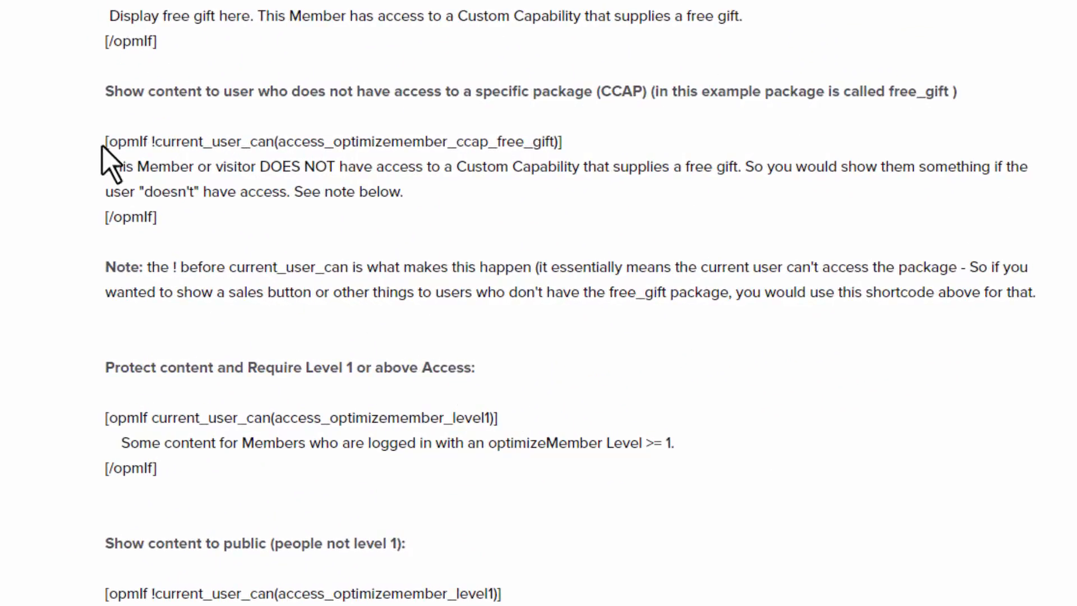
left_click_drag(104, 91, 647, 93)
left_click(603, 152)
left_click_drag(623, 141, 105, 134)
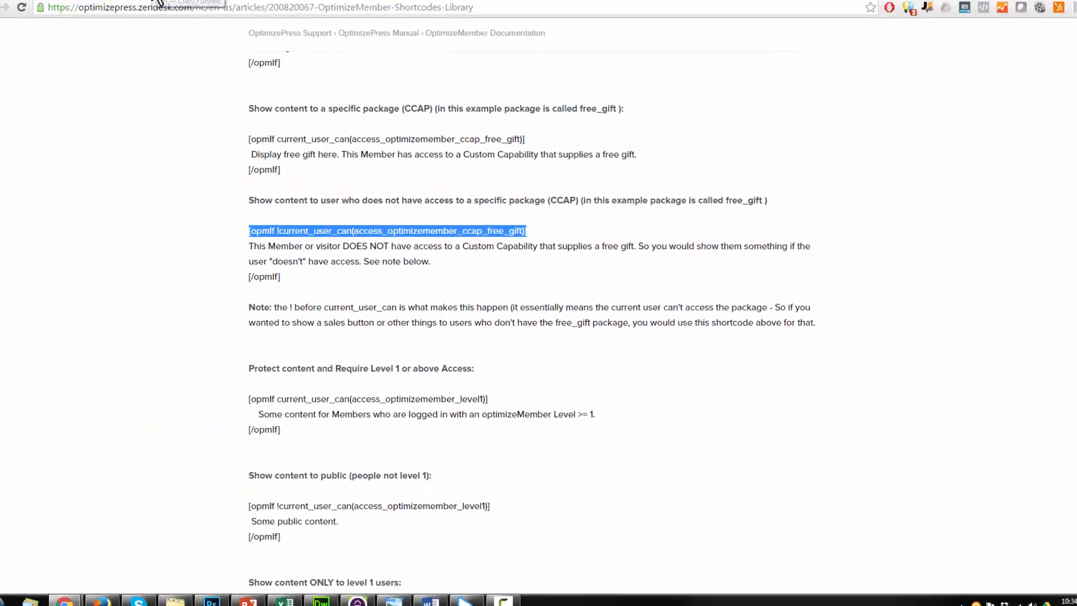
Insert [opmIf !current_user_can(access_optimizemember_ccap_free_gift)] as the code before the order button
left_click(163, 5)
left_click(90, 5)
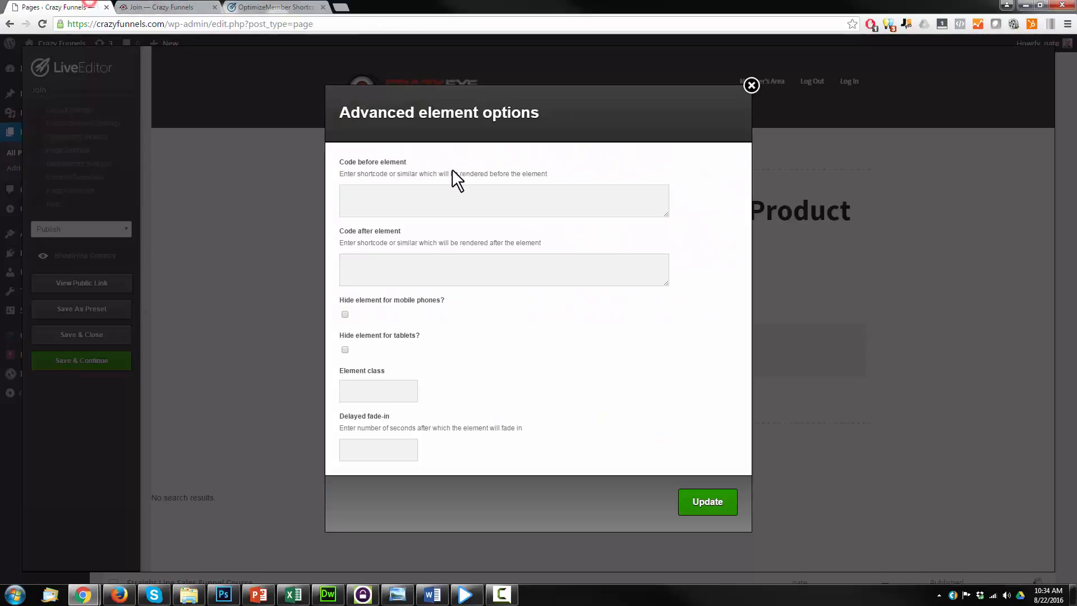
left_click(434, 198)
type("[opmIf !current_user_can(access_optimizemember_ccap_free_gift)]")
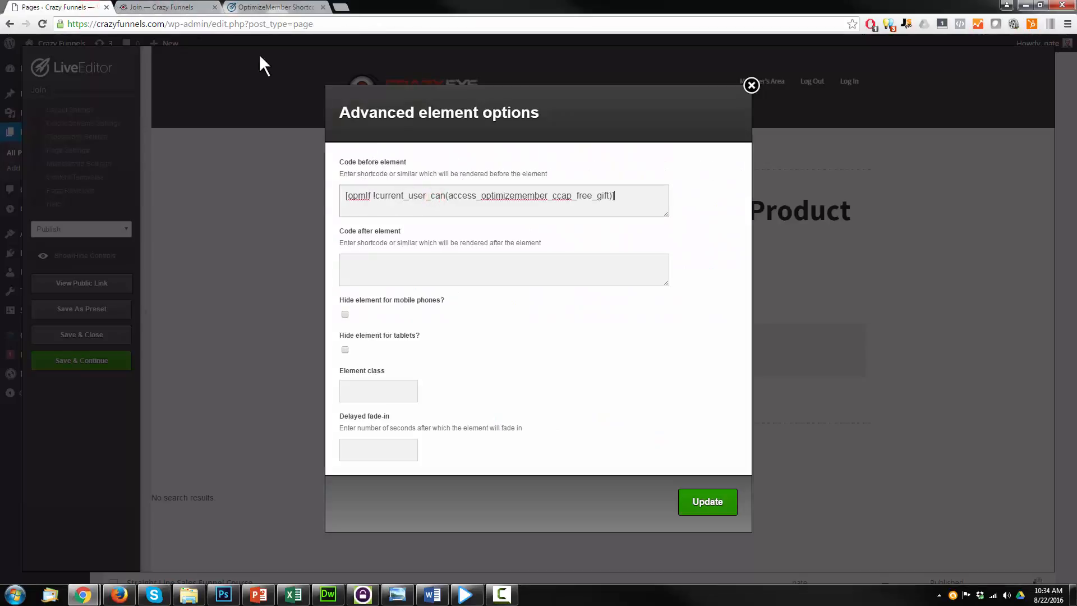
Copy the closing [/opmIf] tag from the article and paste it as the code after the order button
left_click(289, 8)
left_click_drag(297, 281, 254, 282)
key("ctrl+c")
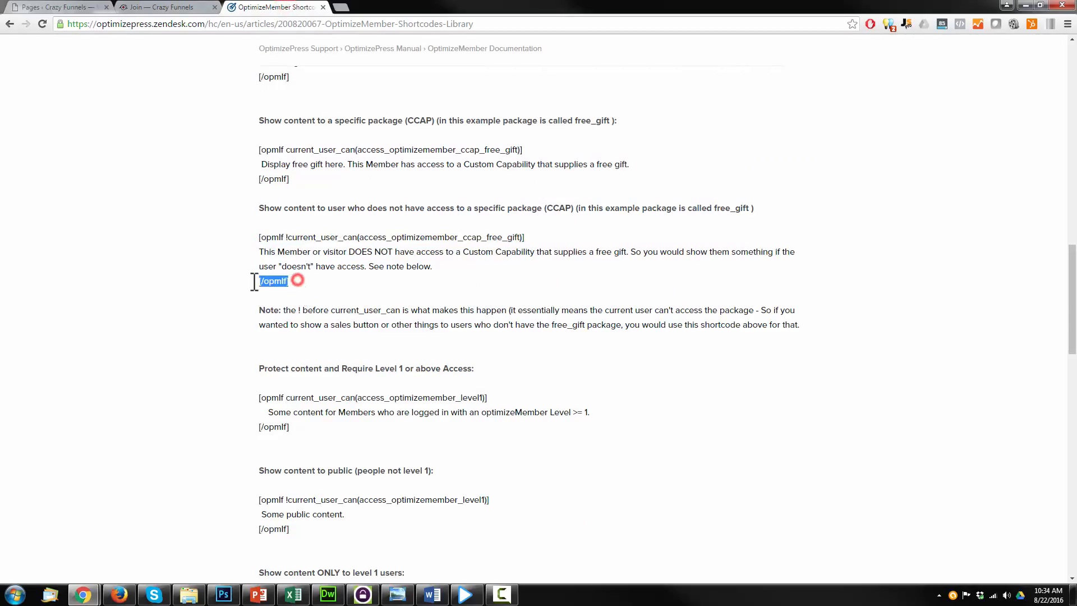
left_click(78, 6)
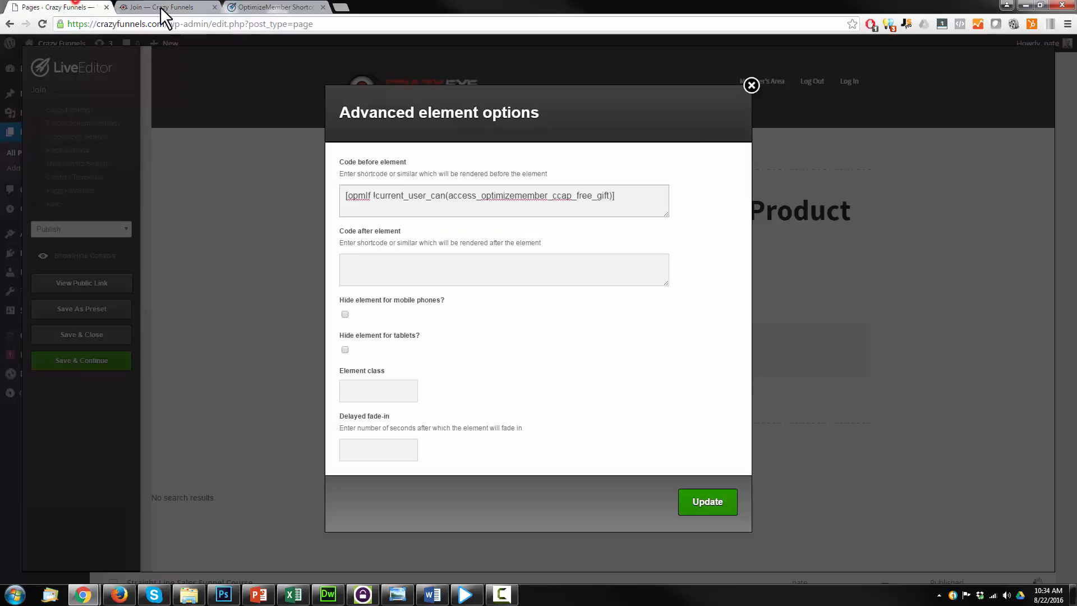
left_click(443, 270)
key("ctrl+v")
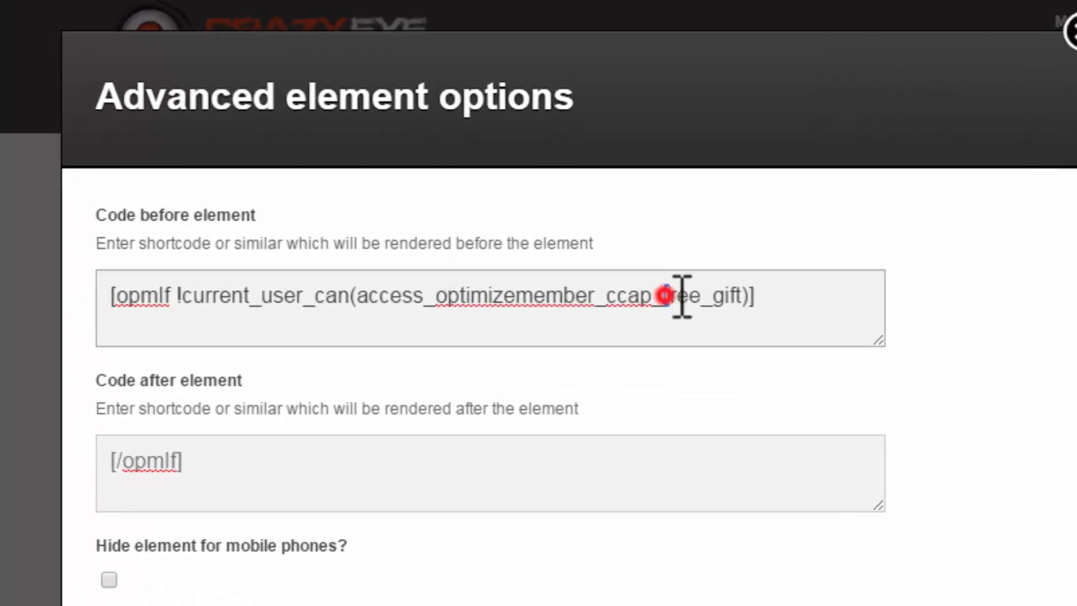
Highlight the free_gift package name in the opening shortcode, and open the site's WordPress dashboard in a separate browser tab
left_click_drag(575, 195, 610, 196)
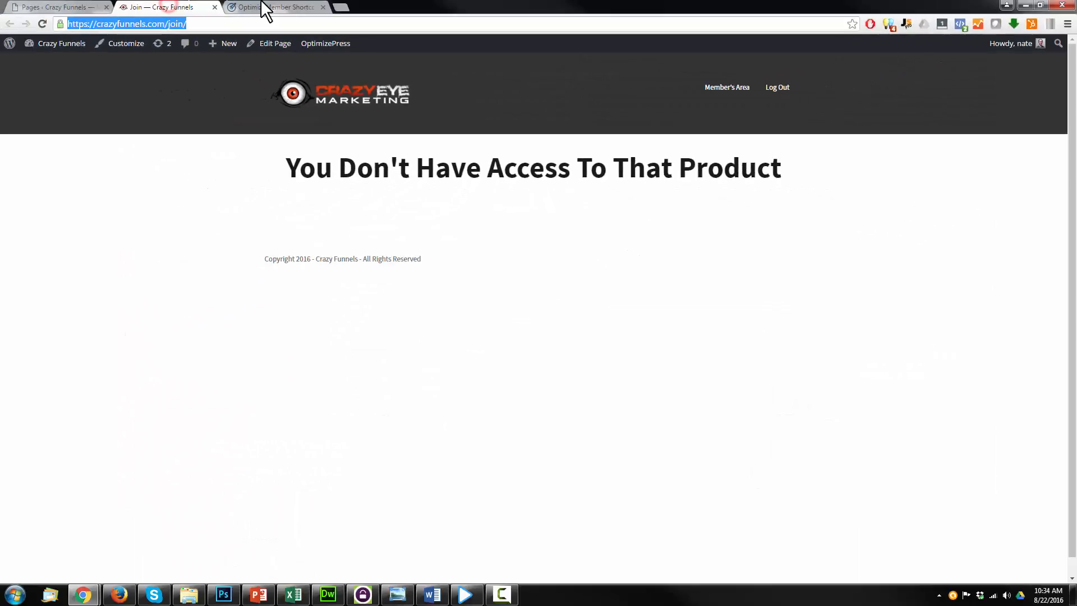
left_click(264, 8)
left_click(175, 8)
middle_click(72, 45)
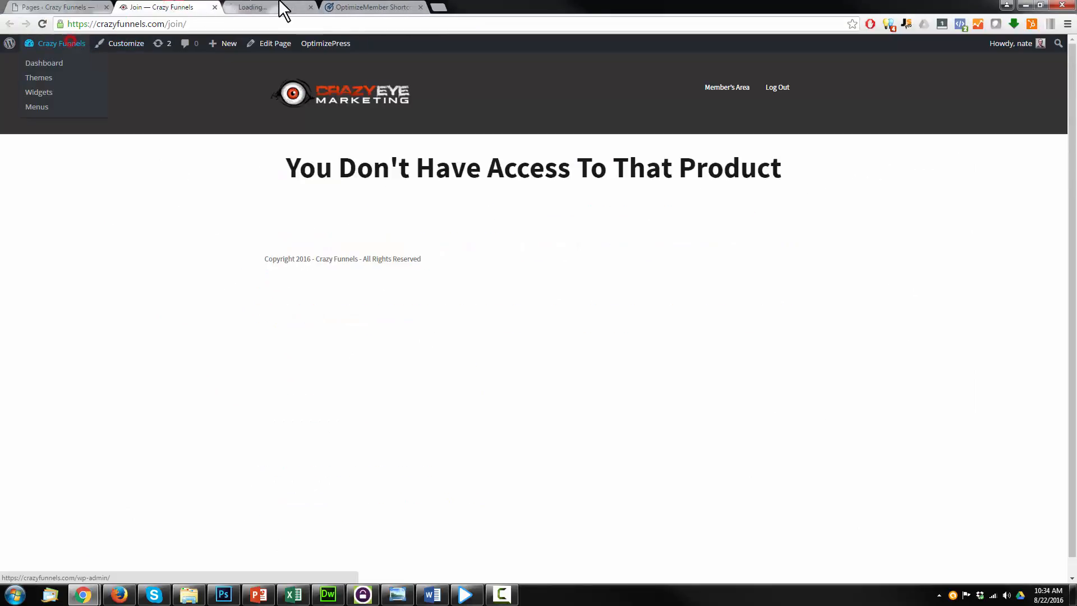
left_click(275, 7)
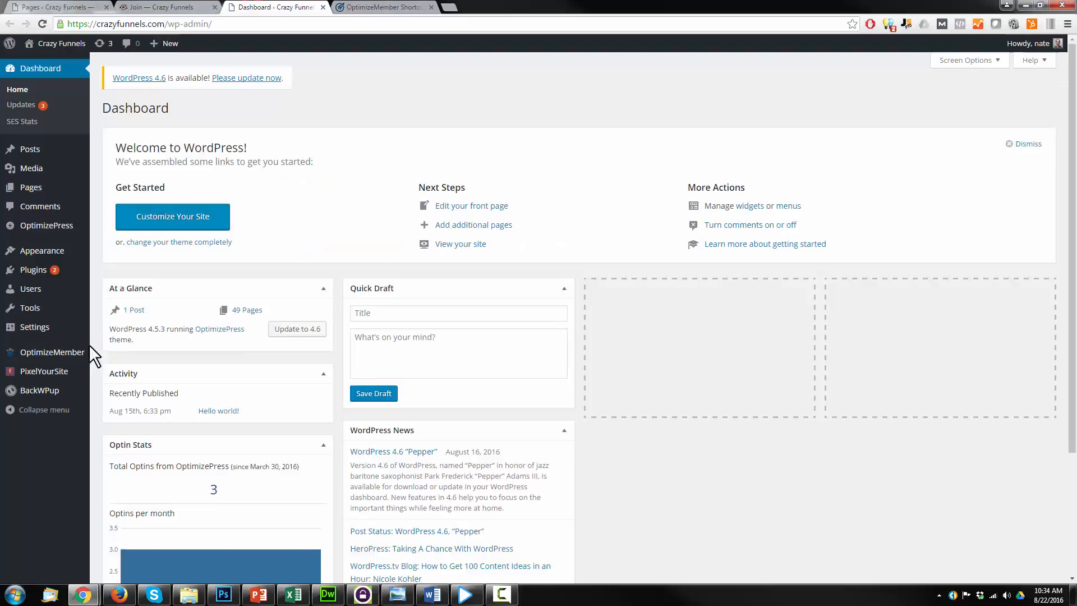
Open the membership levels and packages in the OptimizeMember general options and copy the autoresponder_series package name
mouse_move(84, 355)
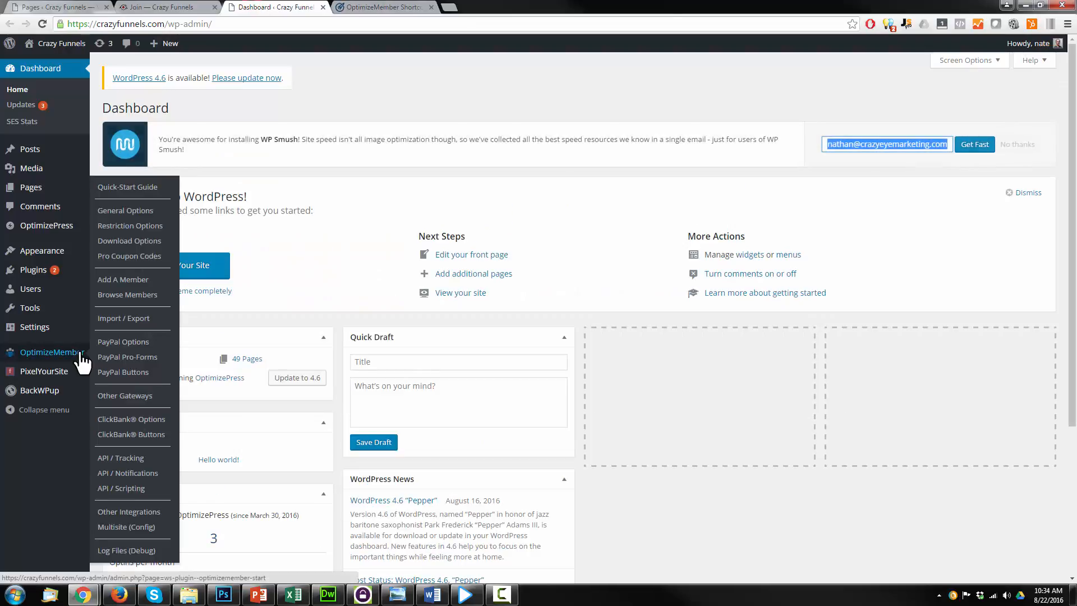
left_click(135, 213)
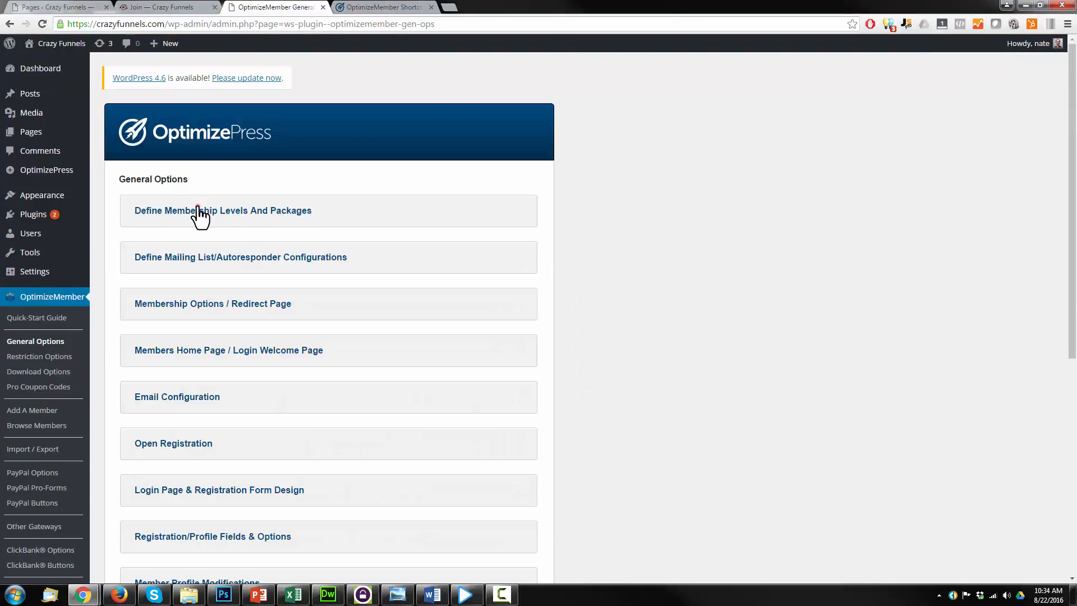
left_click(198, 213)
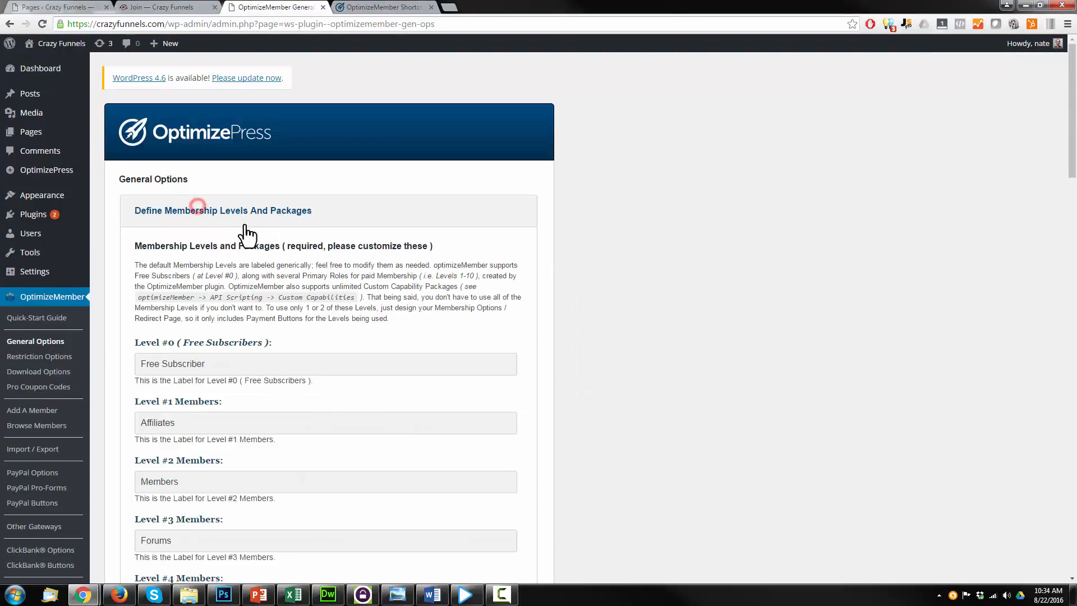
scroll(252, 311, "down", 10)
scroll(248, 316, "down", 5)
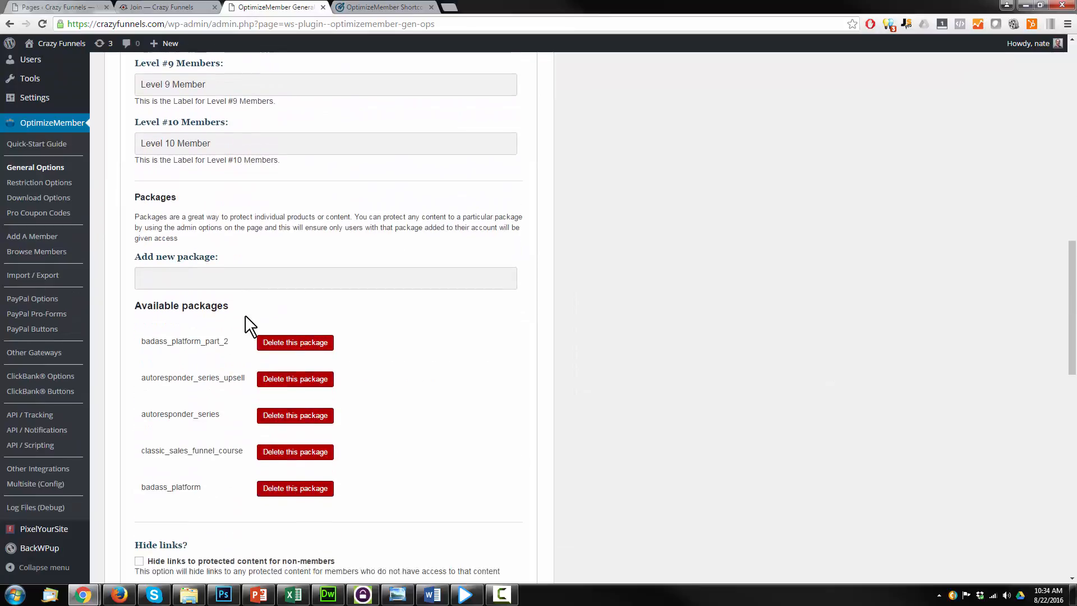
left_click_drag(234, 326, 138, 329)
key("ctrl+c")
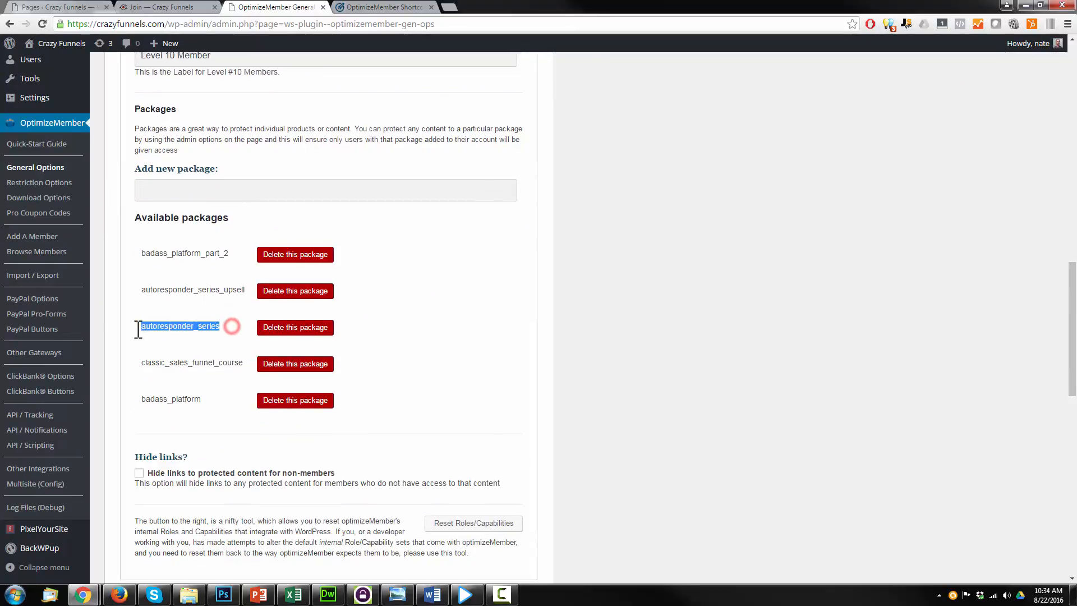
Replace free_gift with autoresponder_series in the order button's opening shortcode, update the element, and save the Join page
left_click(68, 7)
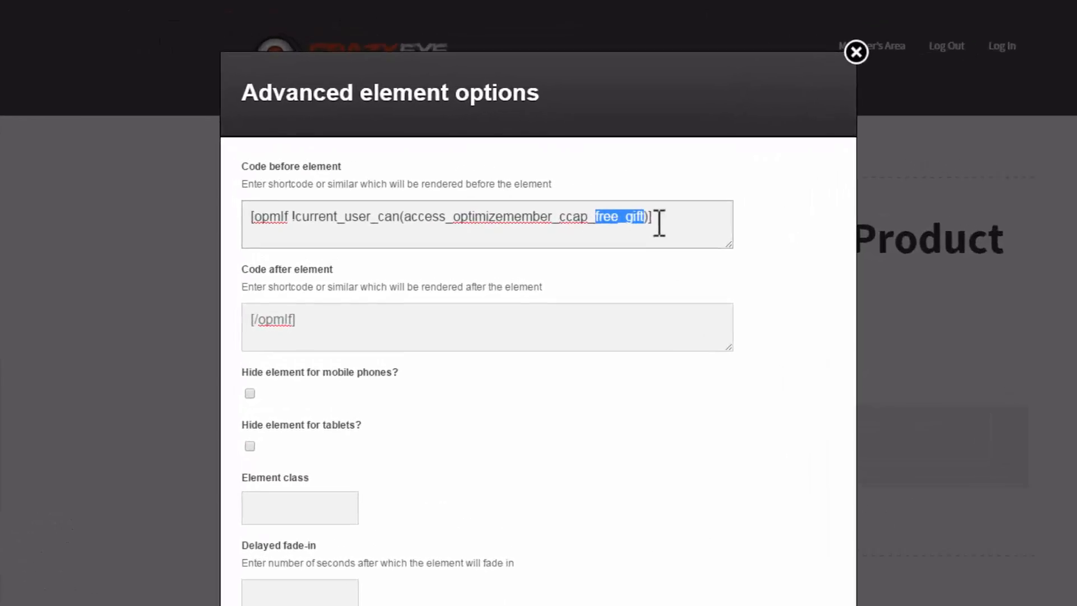
left_click_drag(596, 217, 643, 219)
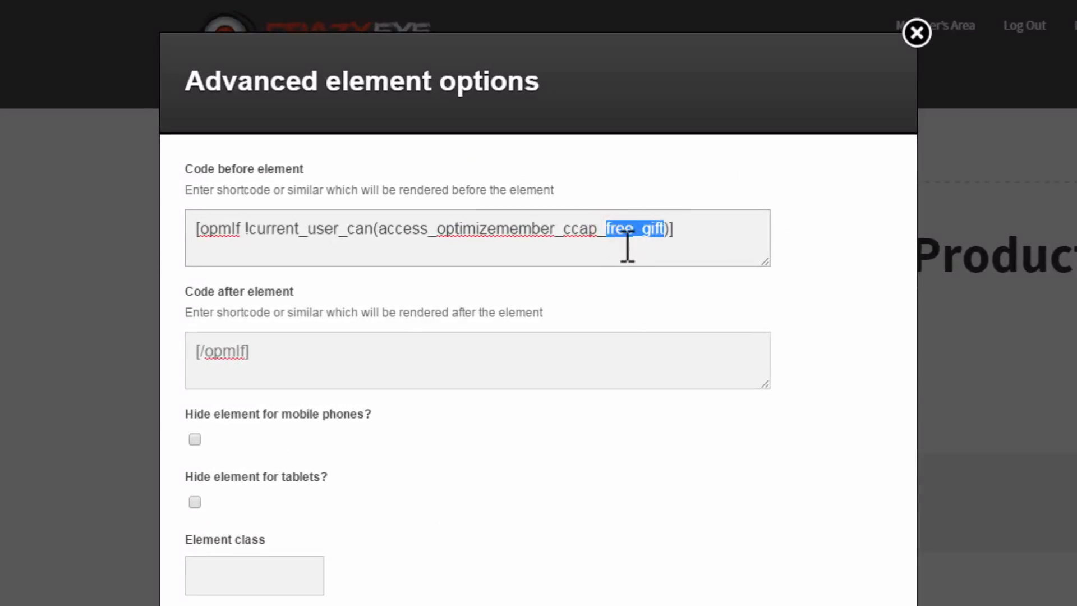
key("ctrl+v")
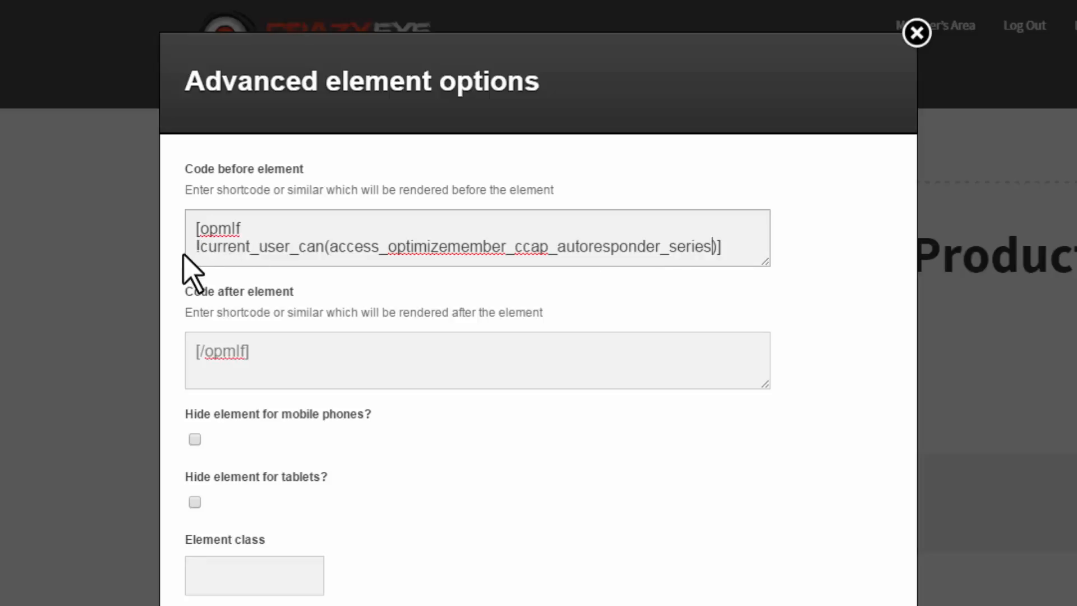
left_click(200, 246)
double_click(200, 247)
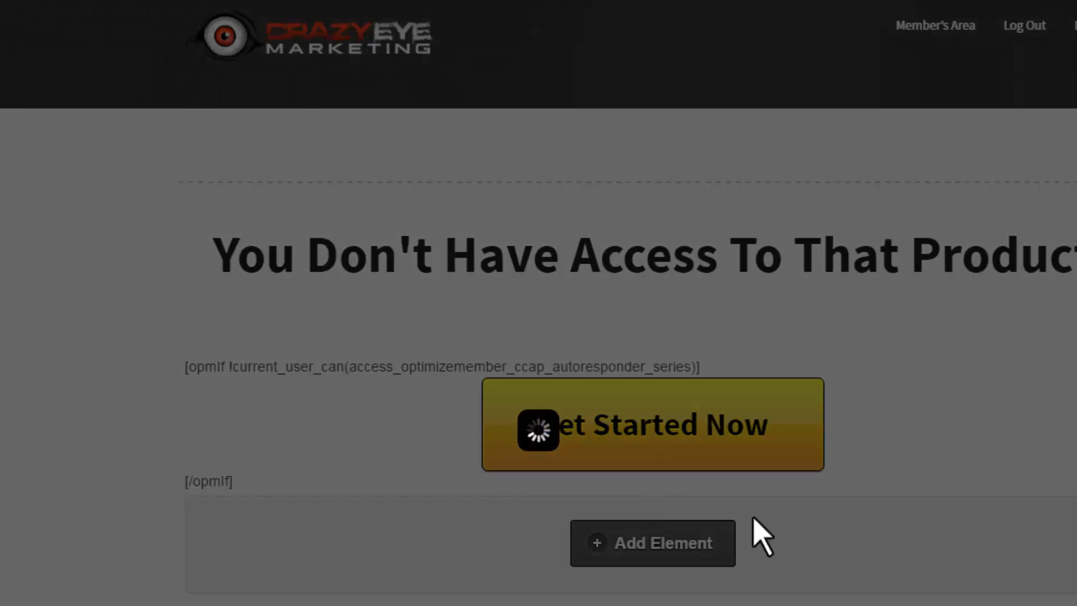
left_click(707, 72)
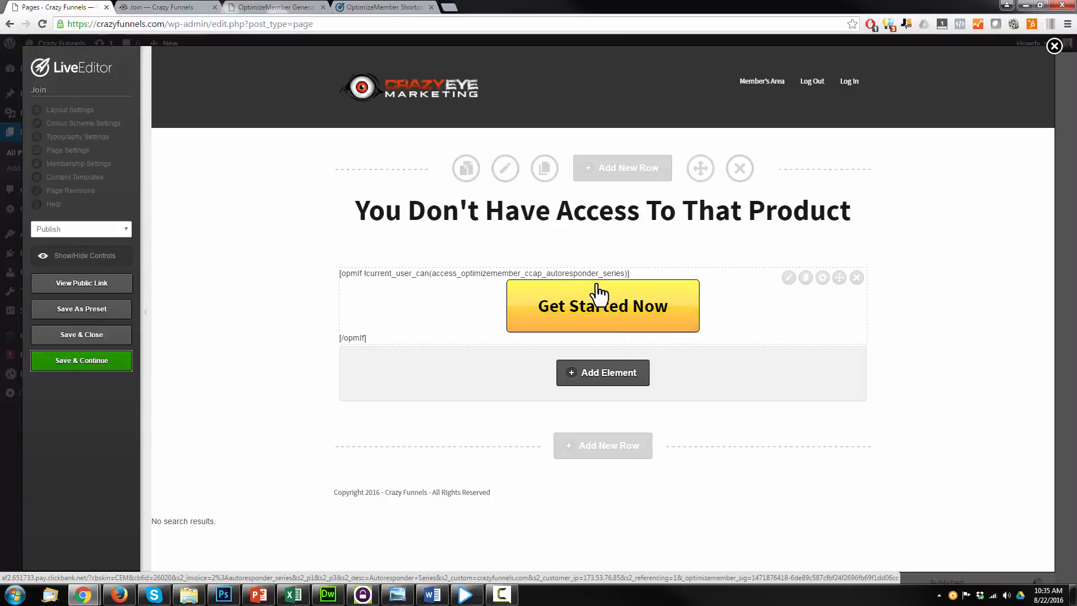
View the public Join page as a logged-in user, and reload it in Firefox as a logged-out visitor
left_click(104, 284)
left_click(172, 7)
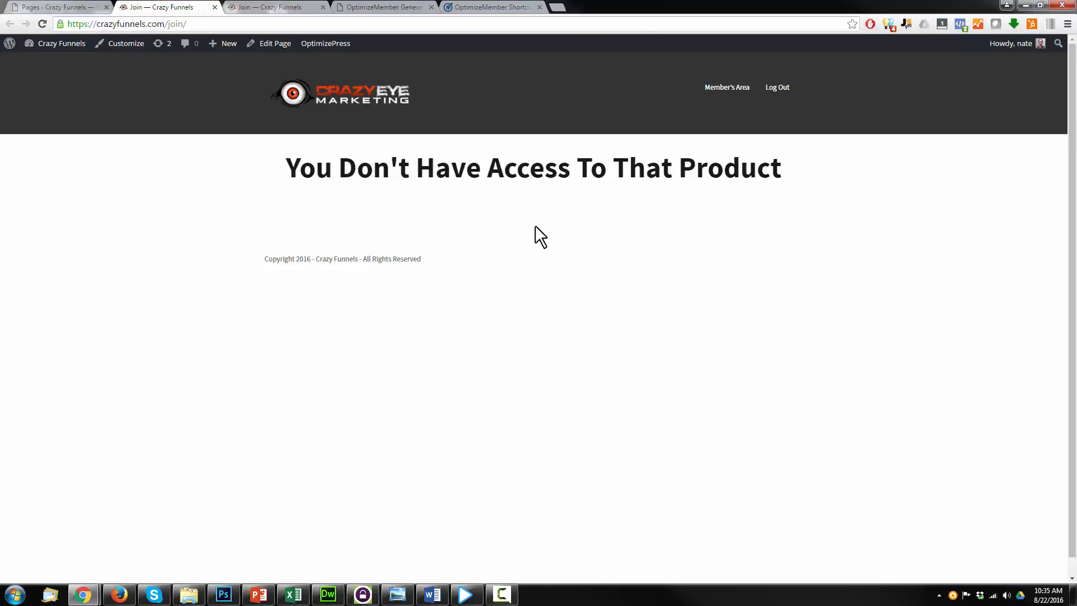
left_click(111, 601)
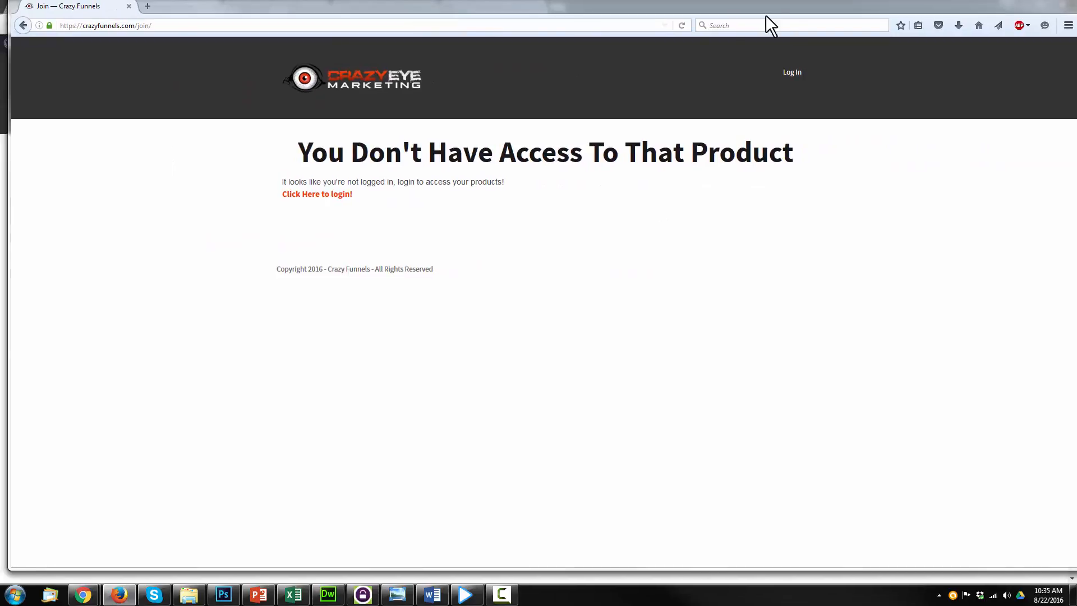
left_click(682, 26)
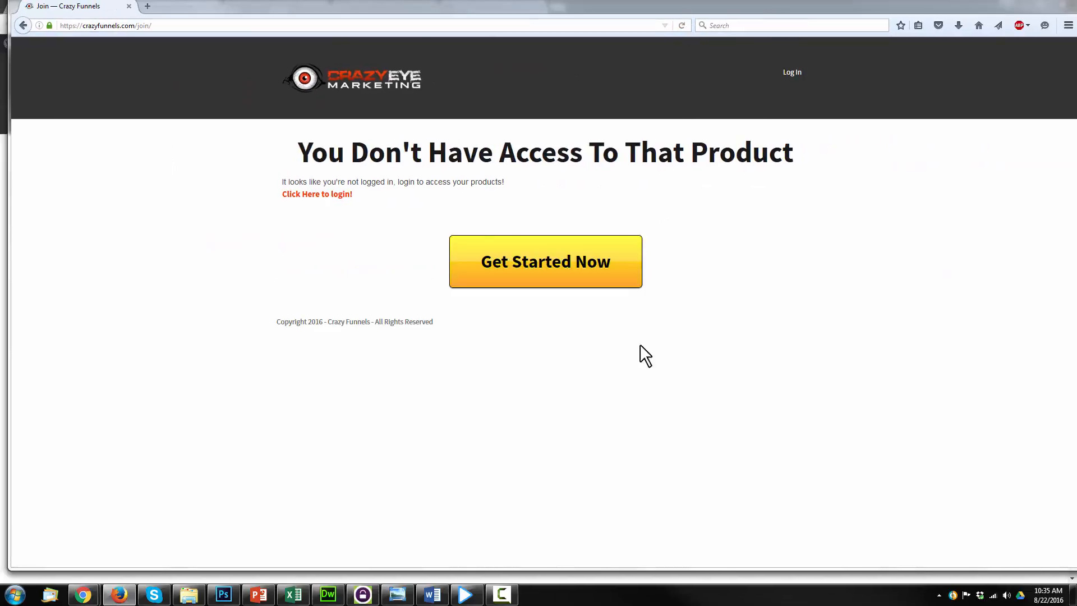
Follow the Get Started Now button to its ClickBank order form, check the order details, and return to Chrome
left_click(585, 271)
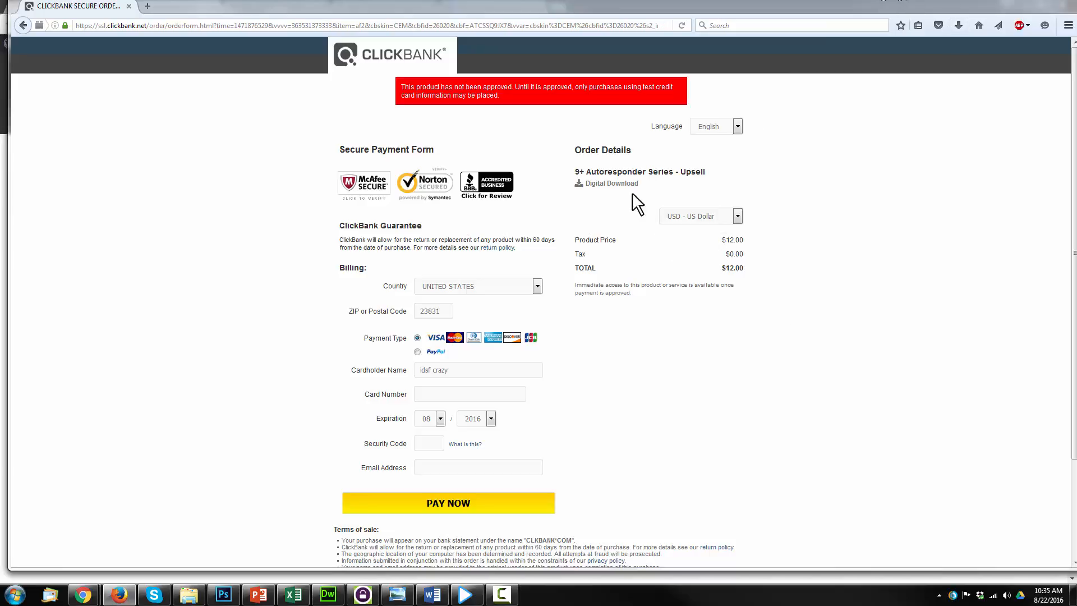
left_click(1028, 8)
left_click(950, 32)
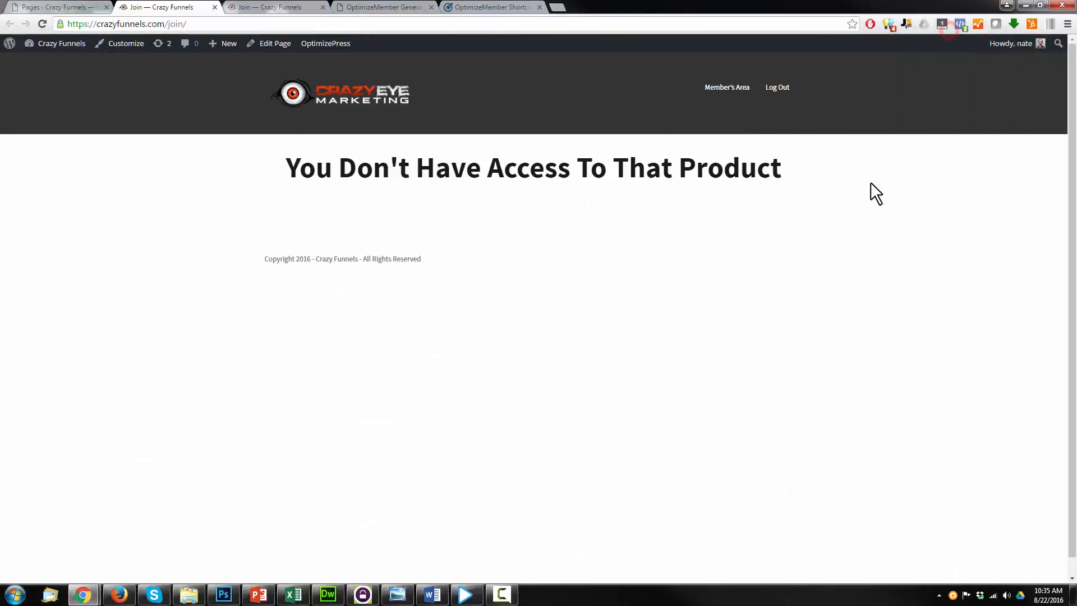
Edit the membership order button in the Join page editor, set the ClickBank product item # to af, and update the element
left_click(65, 7)
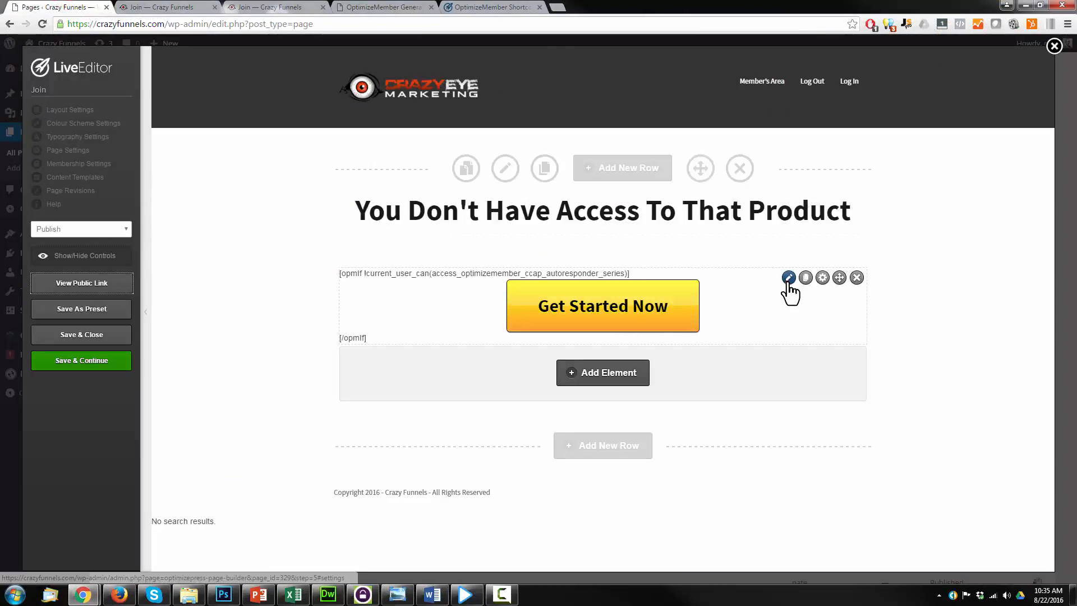
left_click(788, 278)
scroll(678, 378, "down", 10)
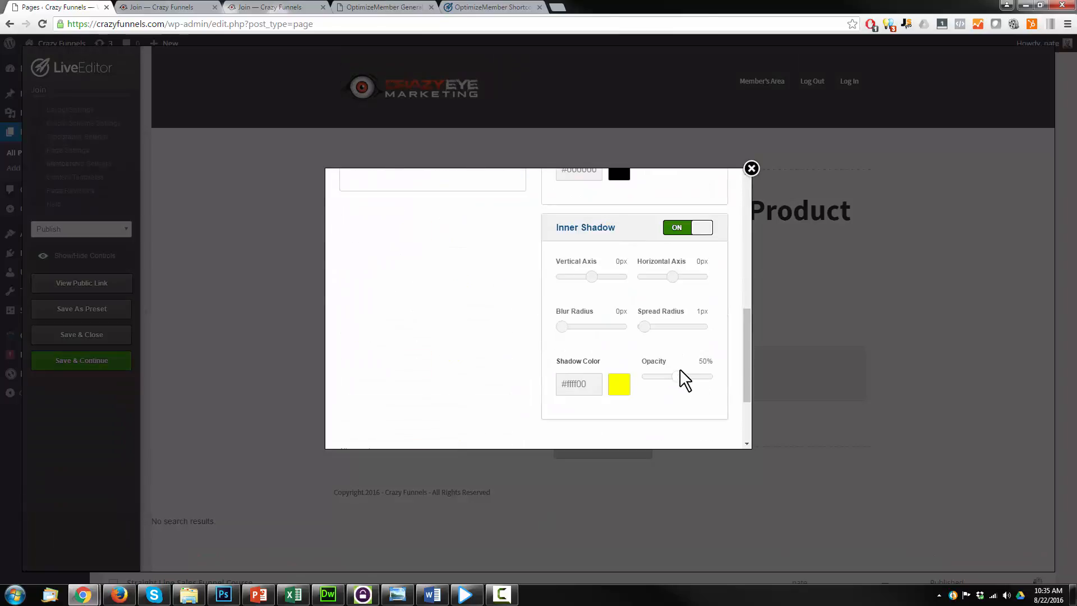
left_click(689, 422)
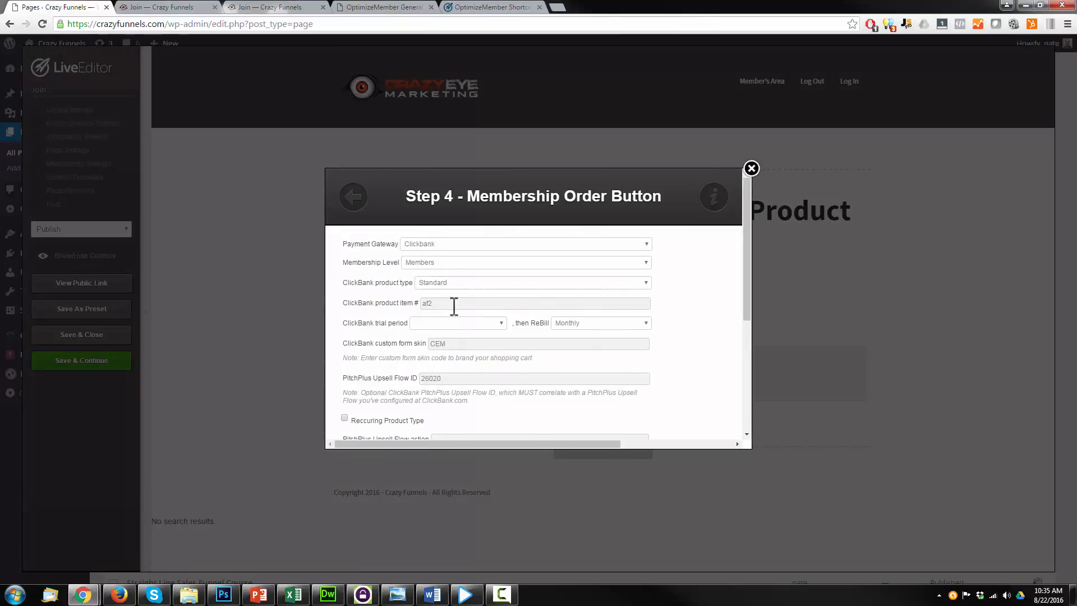
double_click(446, 301)
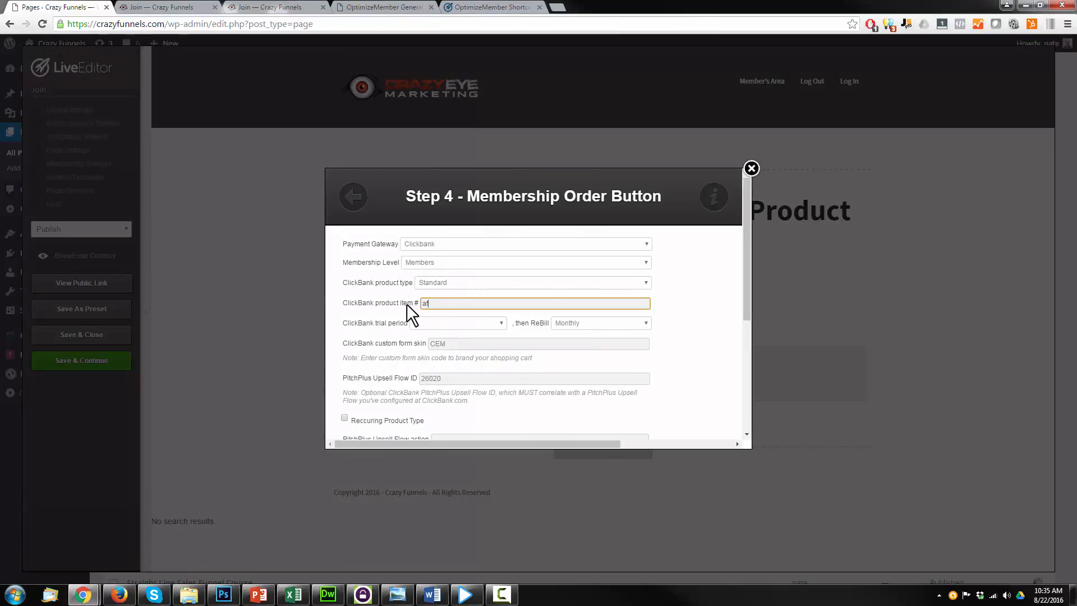
scroll(657, 285, "down", 4)
left_click(697, 411)
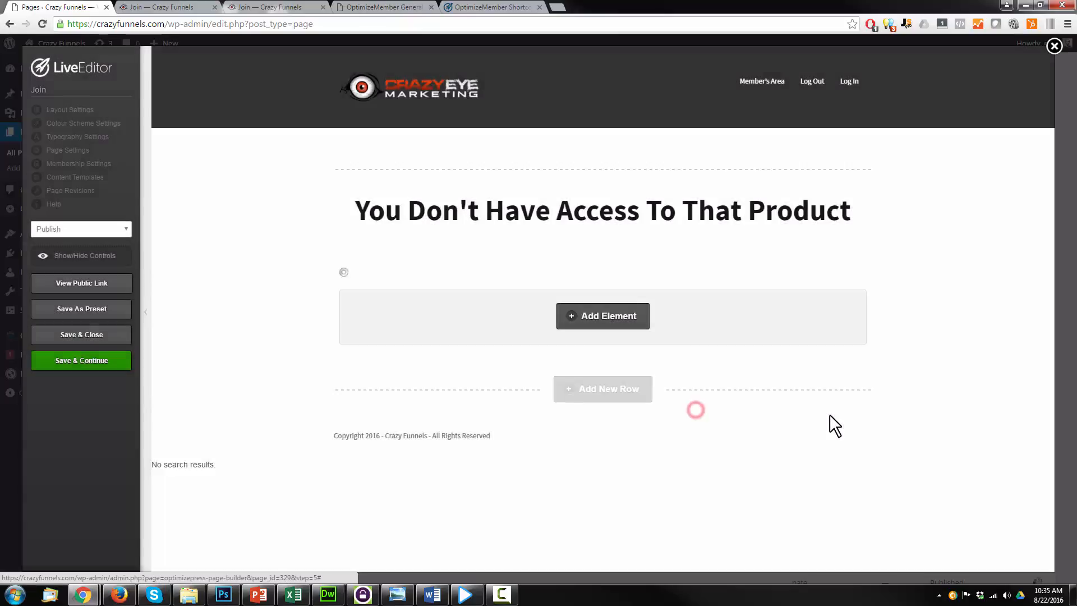